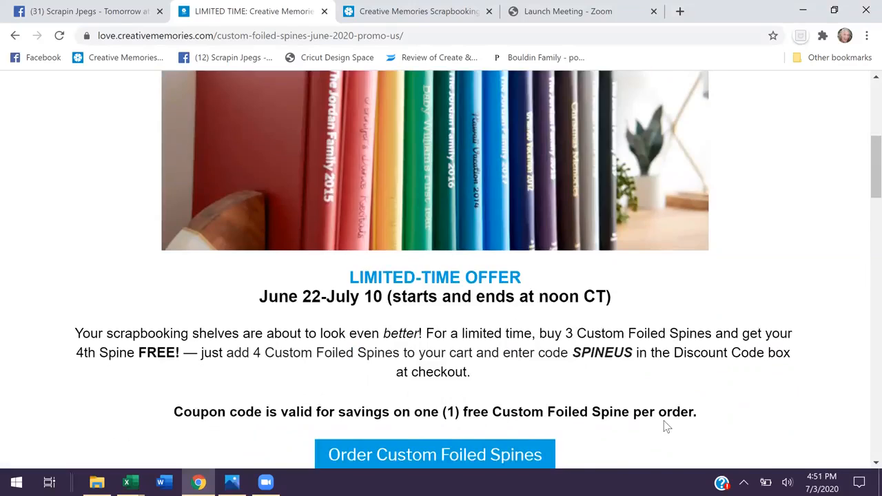
# Step: Examine the custom foiled spines promotion page, including the offer terms, discount code and customer album photos
pyautogui.scroll(2, 665, 420)
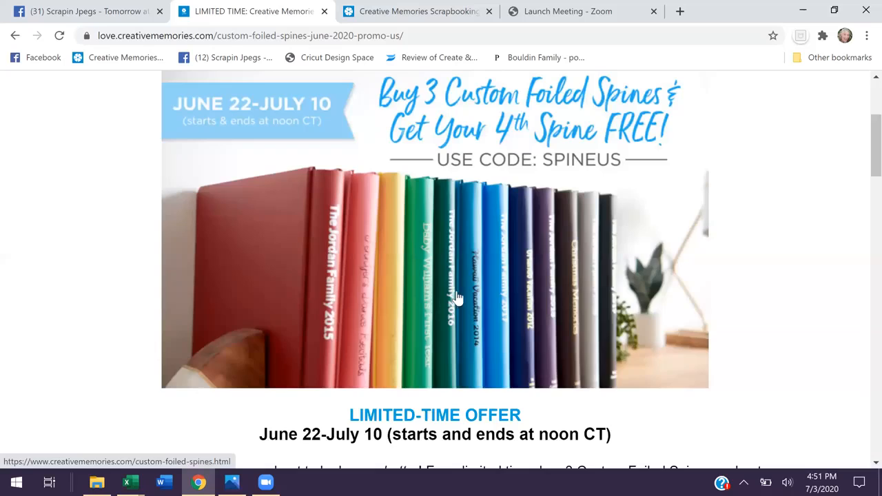
pyautogui.scroll(1, 452, 301)
pyautogui.scroll(-1, 456, 297)
pyautogui.scroll(-5, 456, 297)
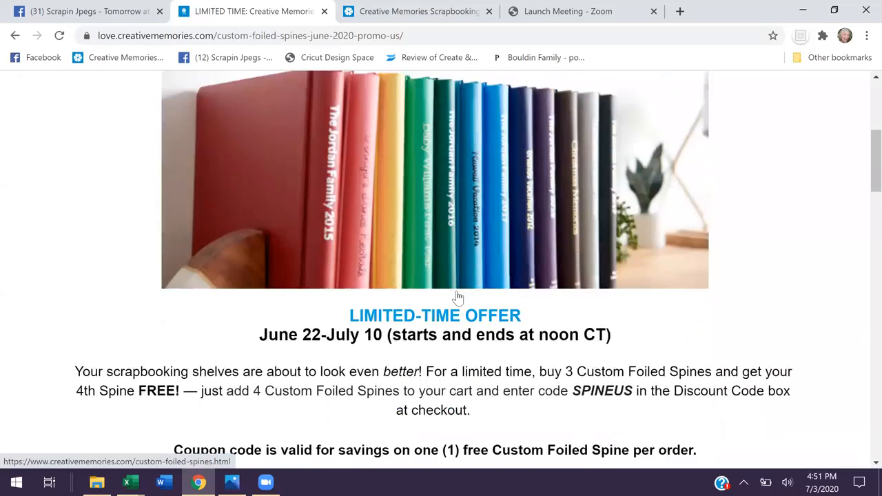
pyautogui.scroll(-4, 458, 297)
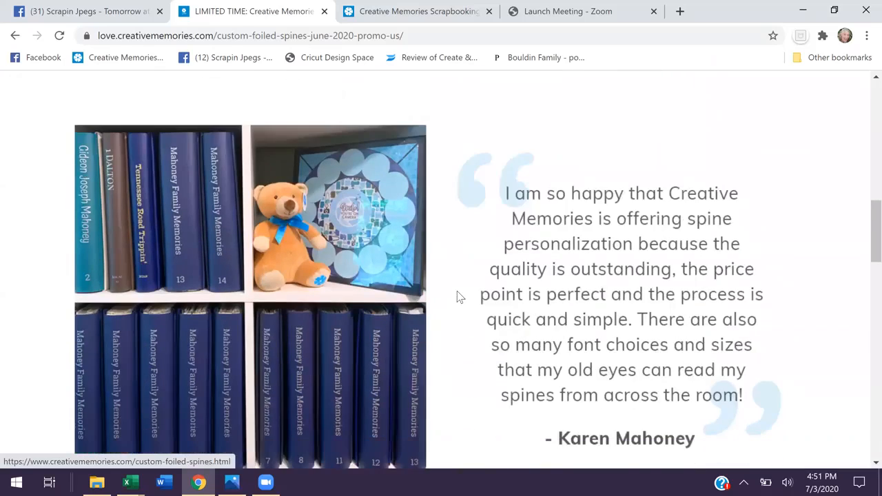
pyautogui.scroll(-2, 458, 298)
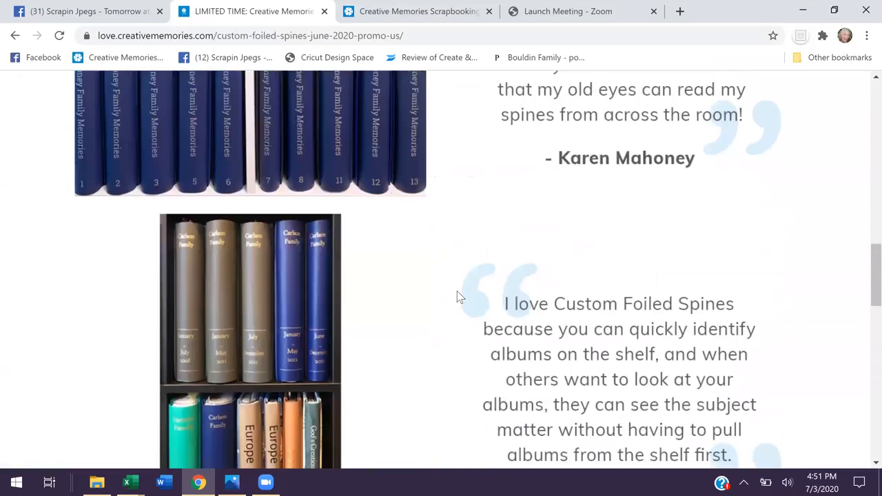
pyautogui.scroll(-2, 458, 298)
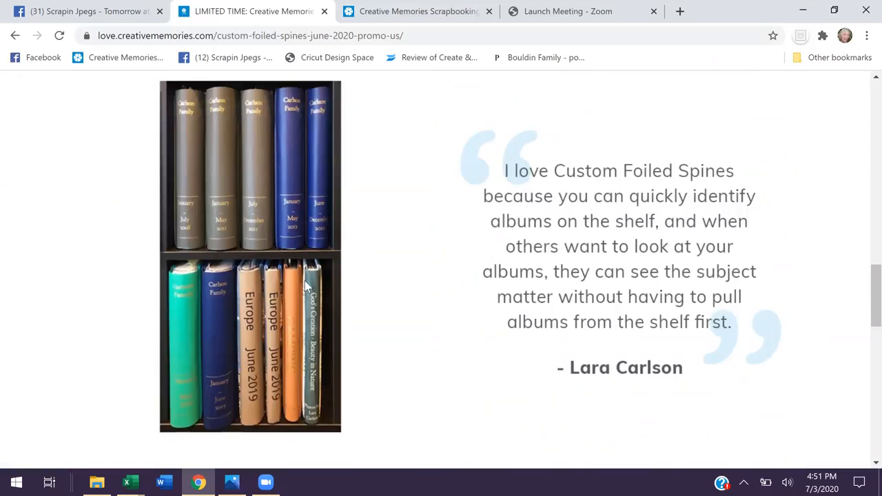
pyautogui.scroll(-7, 309, 312)
pyautogui.scroll(8, 309, 312)
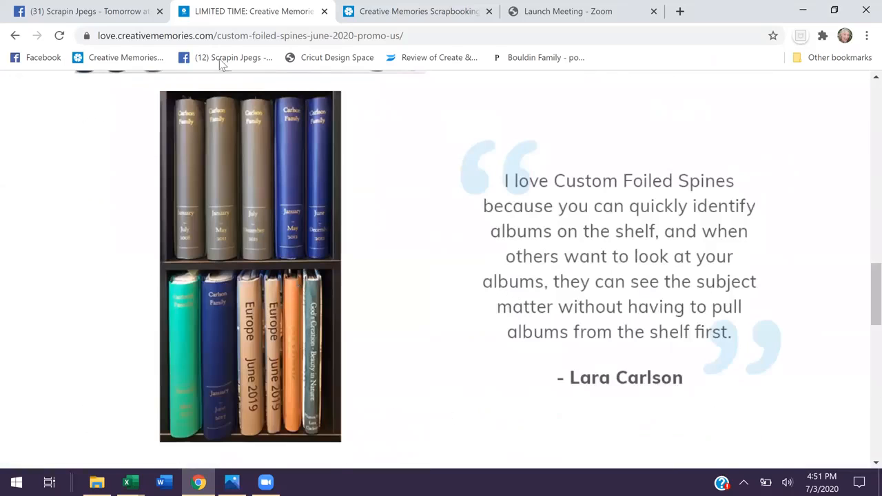
# Step: Switch to the Scrapin Jpegs Facebook post and review its list of album colors with custom spines available, down to the photos
pyautogui.click(69, 15)
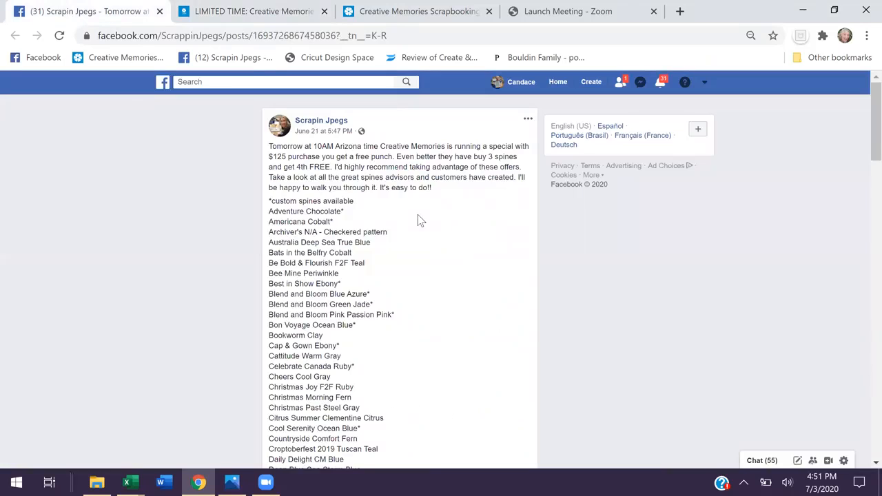
pyautogui.scroll(-1, 418, 215)
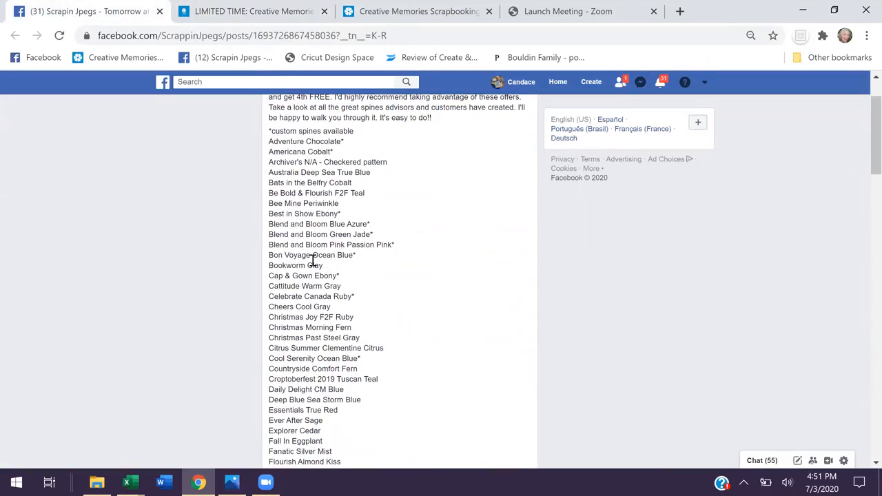
pyautogui.scroll(-2, 312, 261)
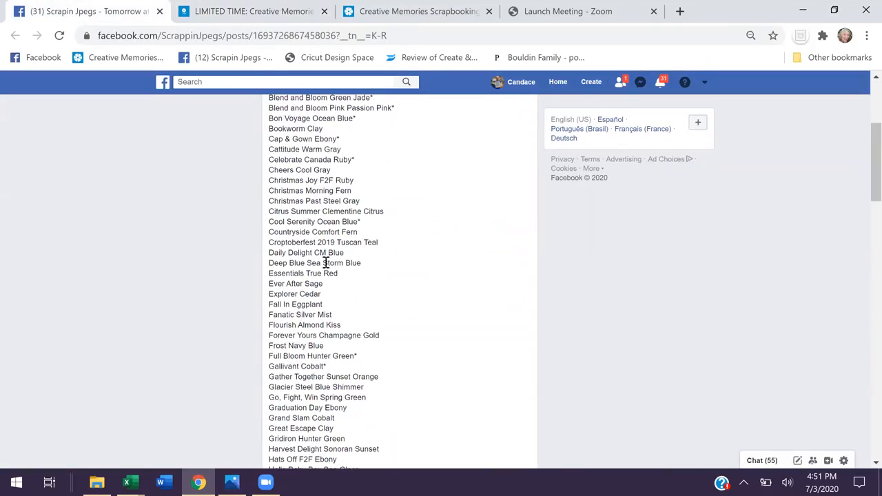
pyautogui.scroll(-2, 317, 304)
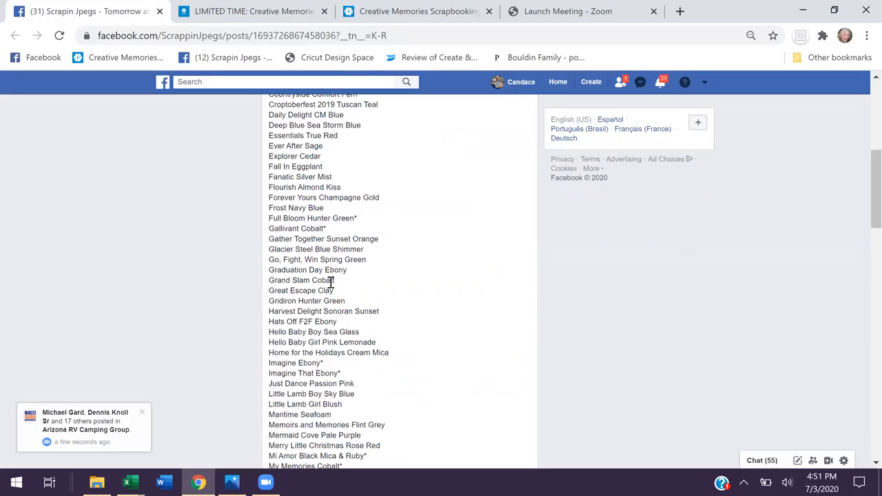
pyautogui.scroll(-2, 337, 283)
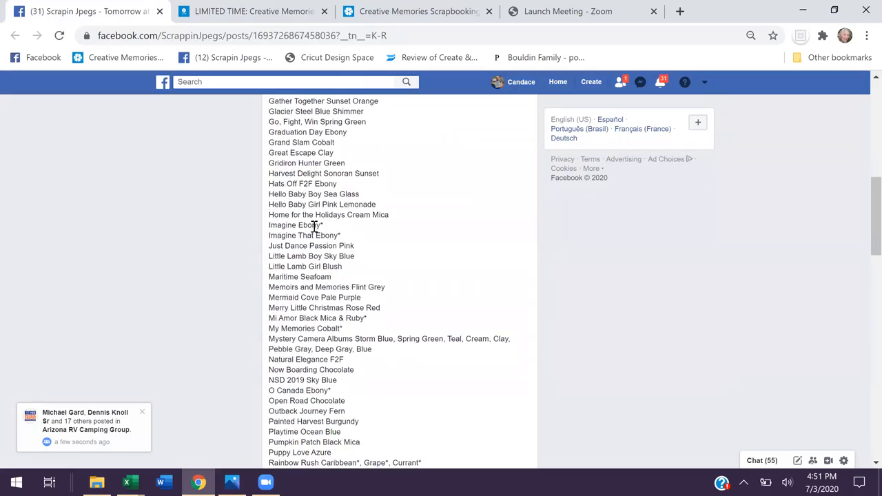
pyautogui.scroll(-2, 316, 292)
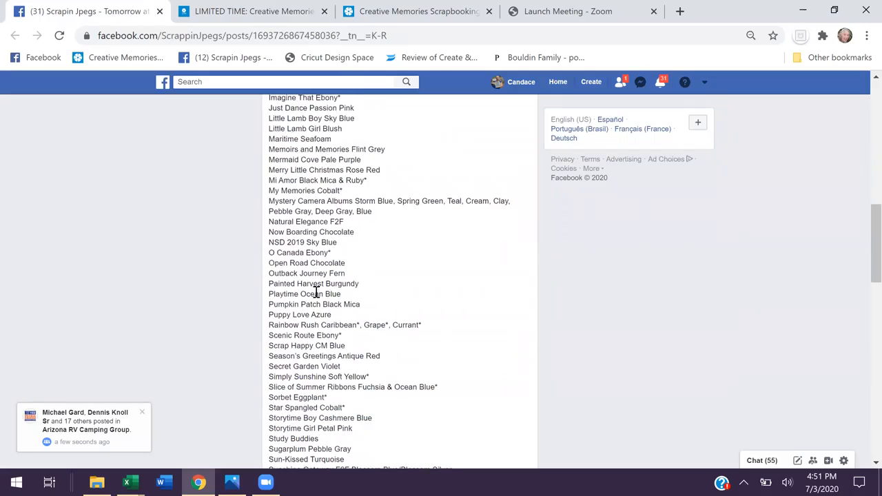
pyautogui.scroll(-2, 317, 292)
pyautogui.scroll(-5, 328, 292)
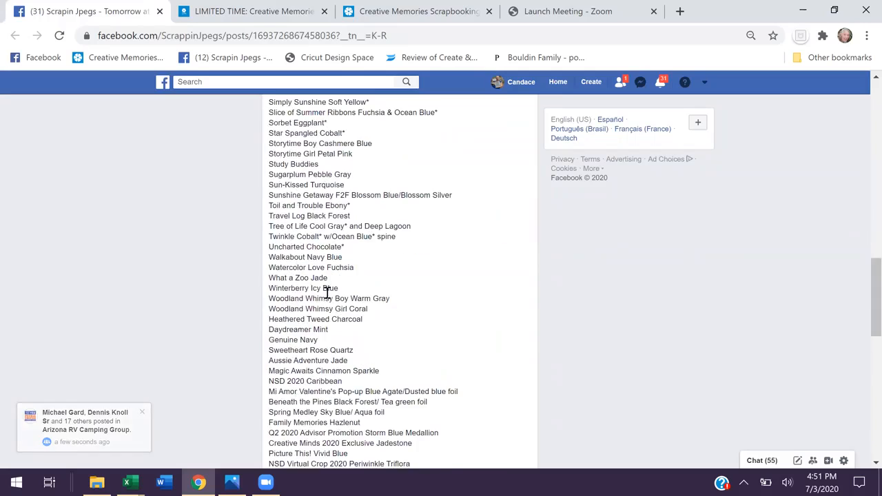
pyautogui.scroll(7, 328, 292)
pyautogui.scroll(-12, 344, 296)
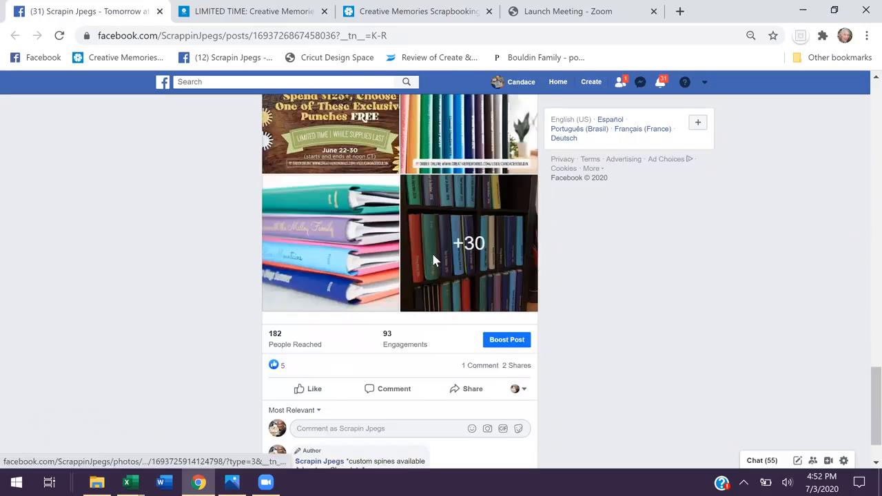
# Step: Open the Facebook post's photos and browse through the example album spines one after another
pyautogui.click(433, 255)
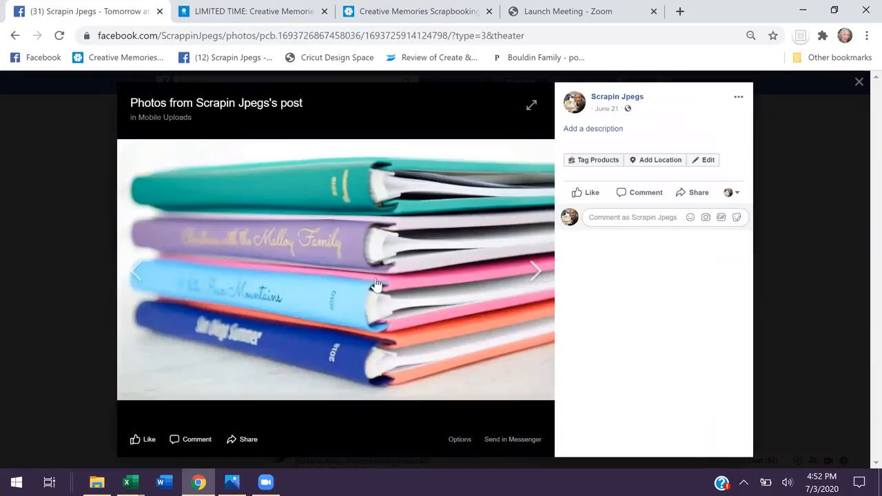
pyautogui.click(536, 275)
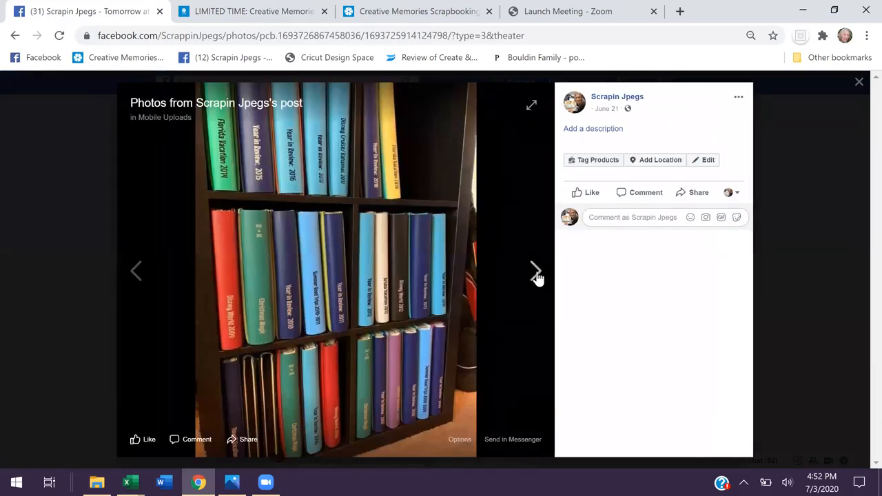
pyautogui.click(536, 272)
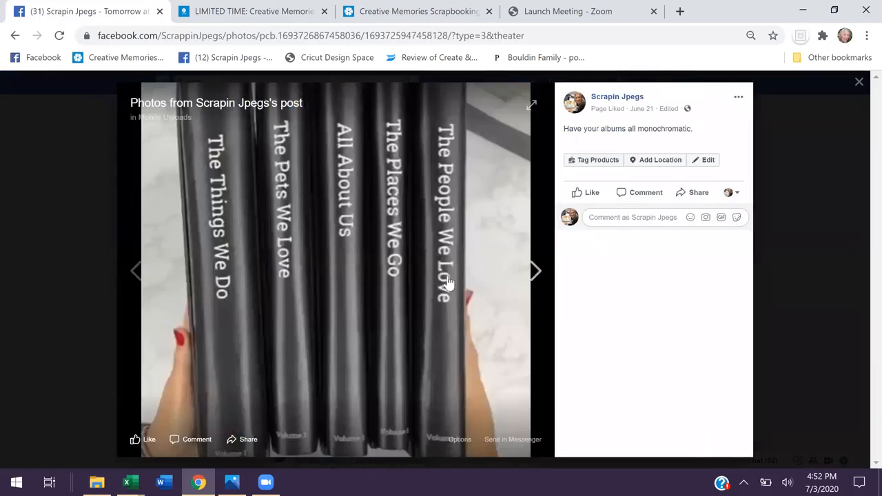
pyautogui.click(536, 276)
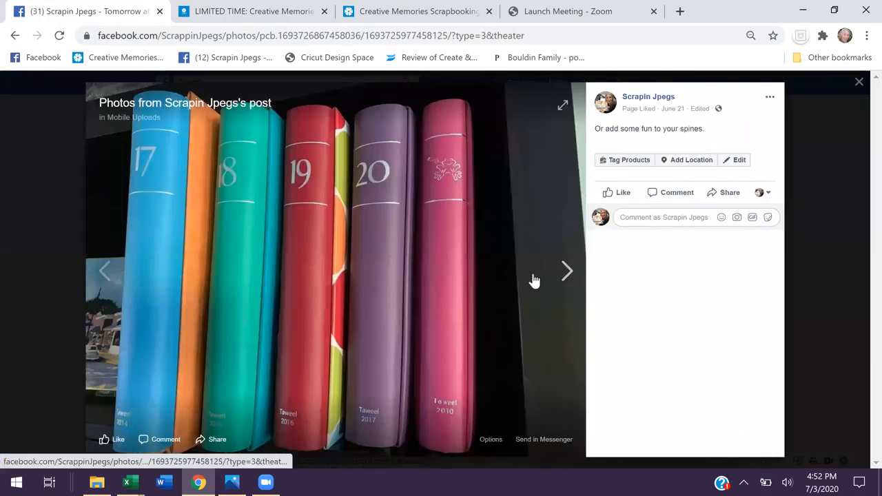
pyautogui.click(562, 274)
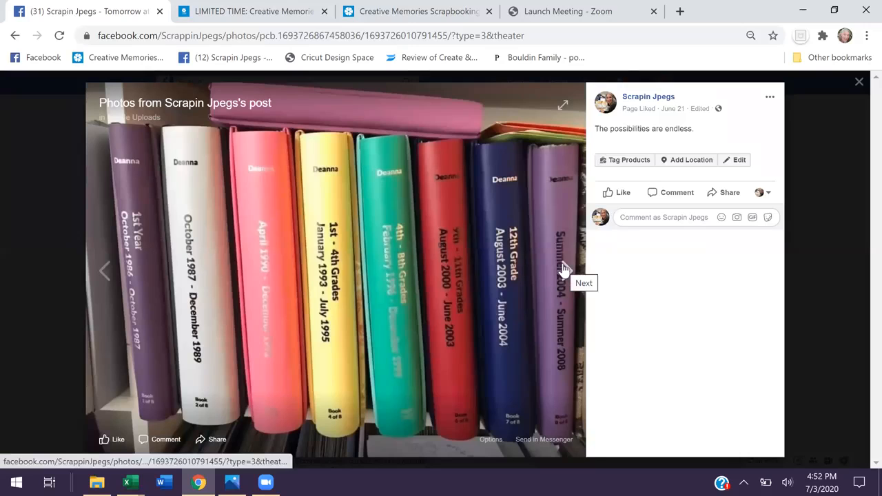
pyautogui.click(563, 270)
pyautogui.click(563, 270)
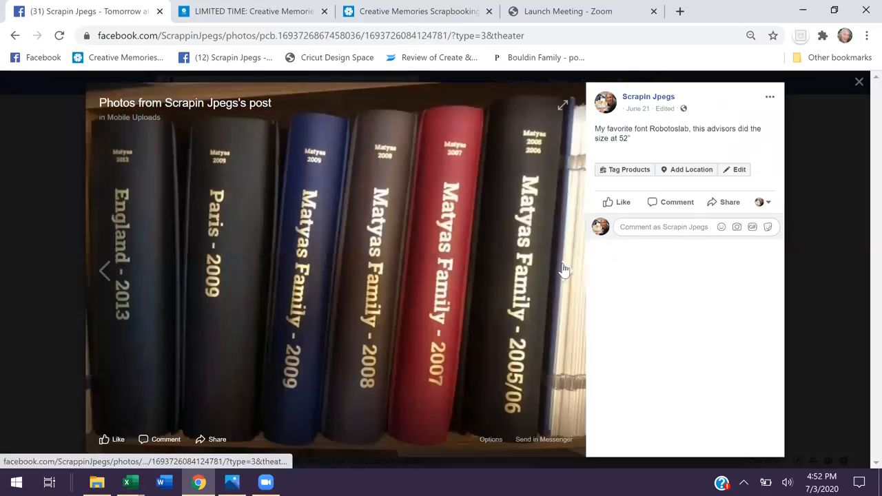
pyautogui.click(563, 269)
pyautogui.click(564, 270)
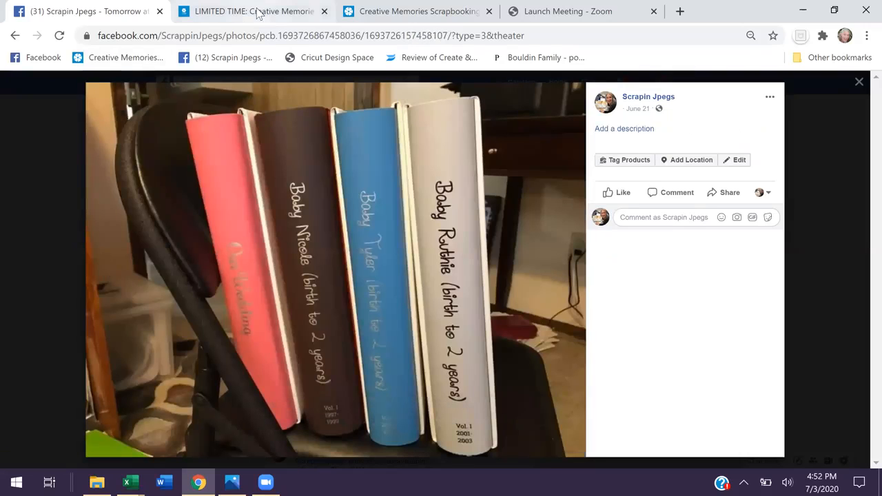
# Step: Switch to the Creative Memories store site and open the Custom Foiled Spines category under digital photo albums
pyautogui.click(411, 12)
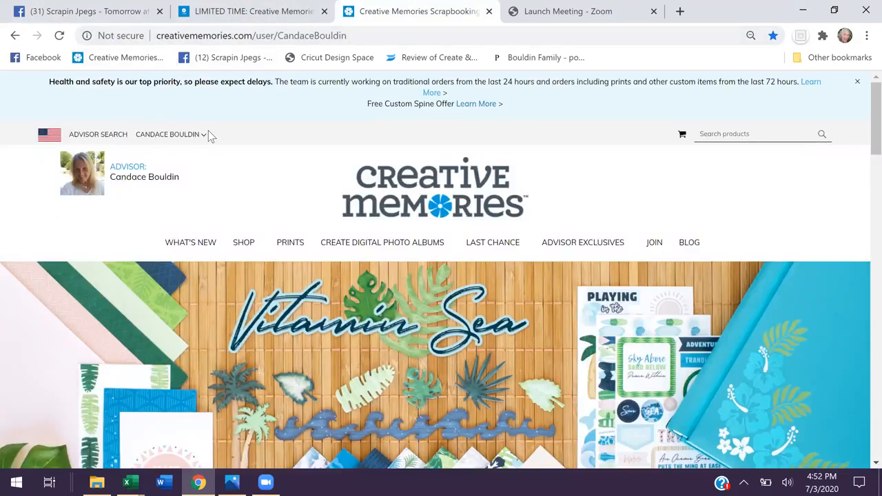
pyautogui.moveTo(330, 247)
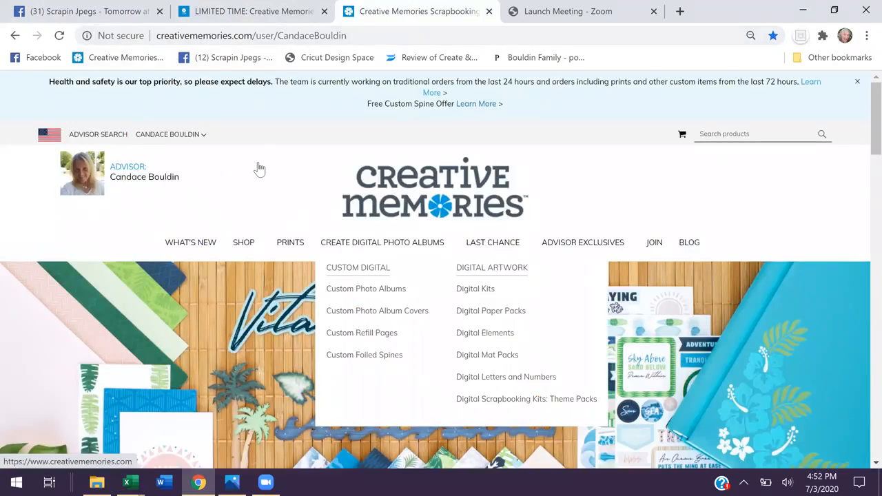
pyautogui.click(204, 138)
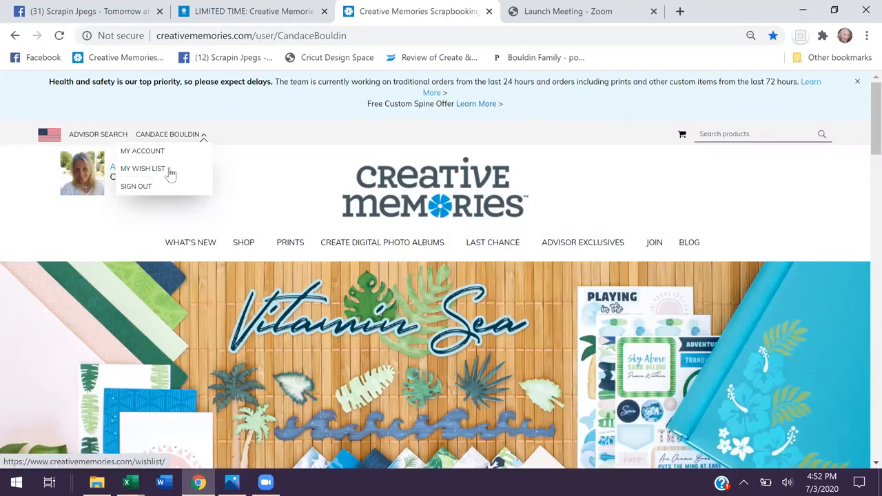
pyautogui.click(198, 138)
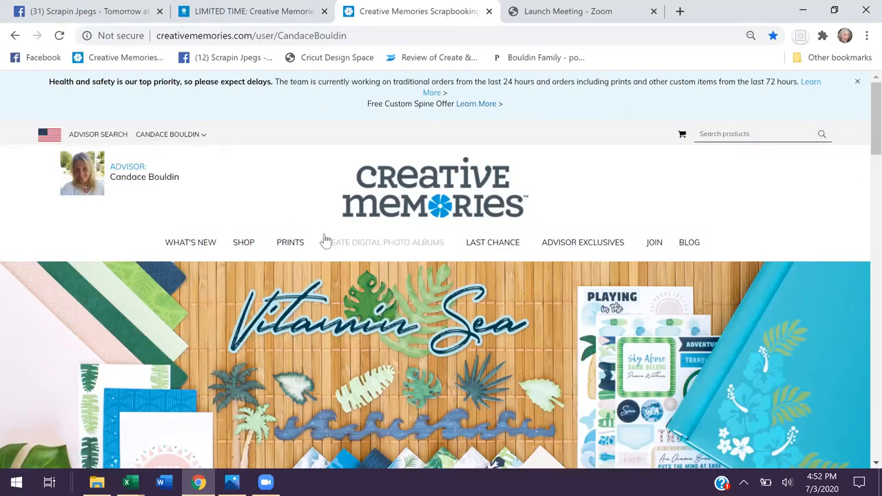
pyautogui.moveTo(332, 249)
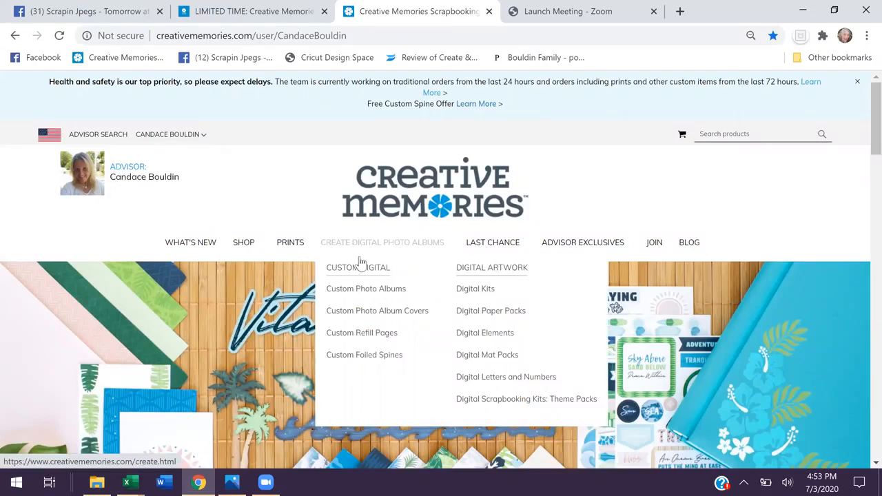
pyautogui.click(362, 362)
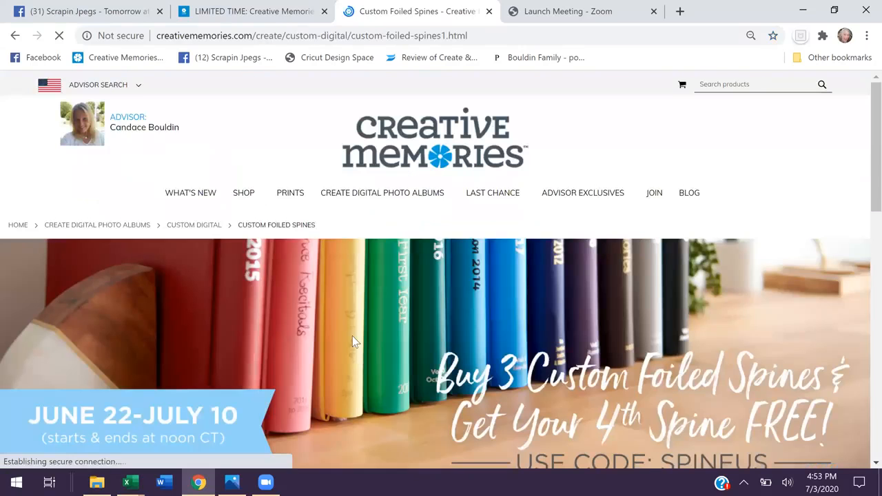
# Step: Open the details page of the Custom Foiled Spines product from the category listing
pyautogui.scroll(-2, 349, 332)
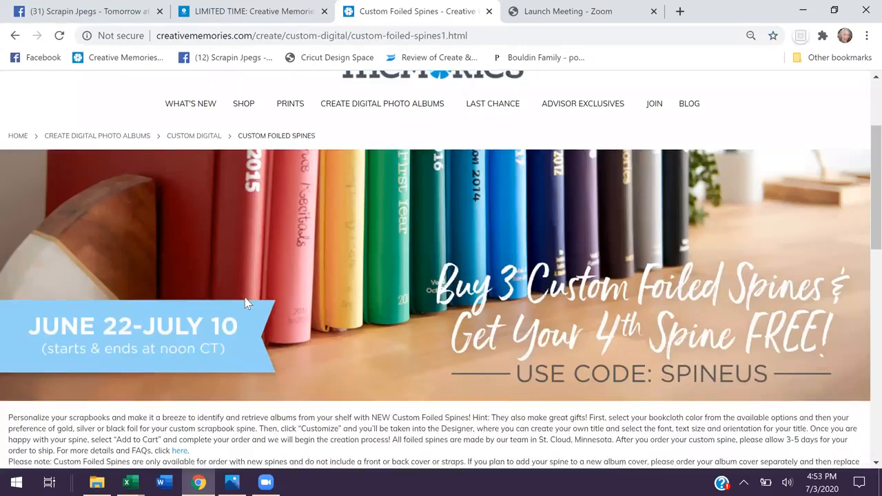
pyautogui.scroll(-8, 247, 304)
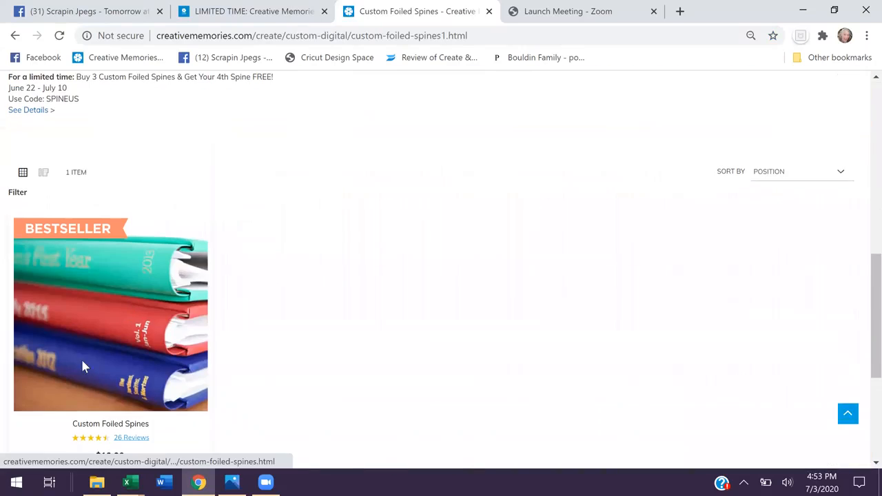
pyautogui.scroll(-2, 88, 376)
pyautogui.click(102, 348)
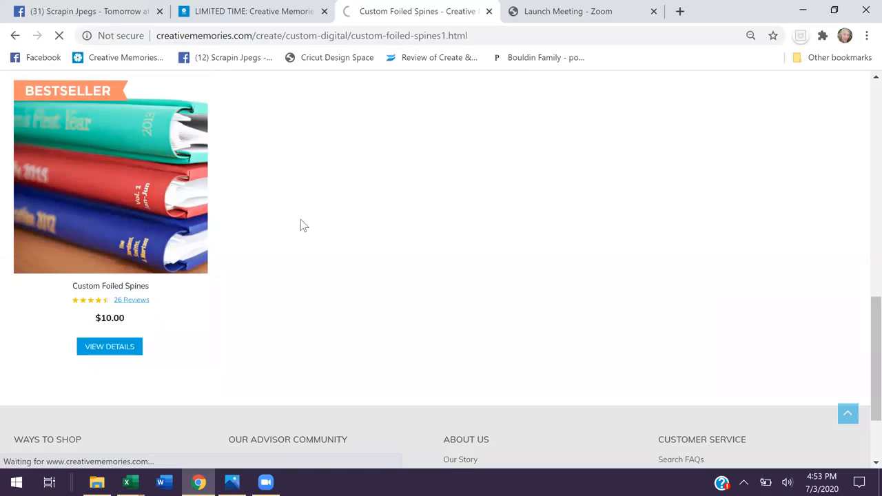
# Step: Clear the preselected bookcloth color on the Custom Foiled Spines product page
pyautogui.scroll(-2, 350, 179)
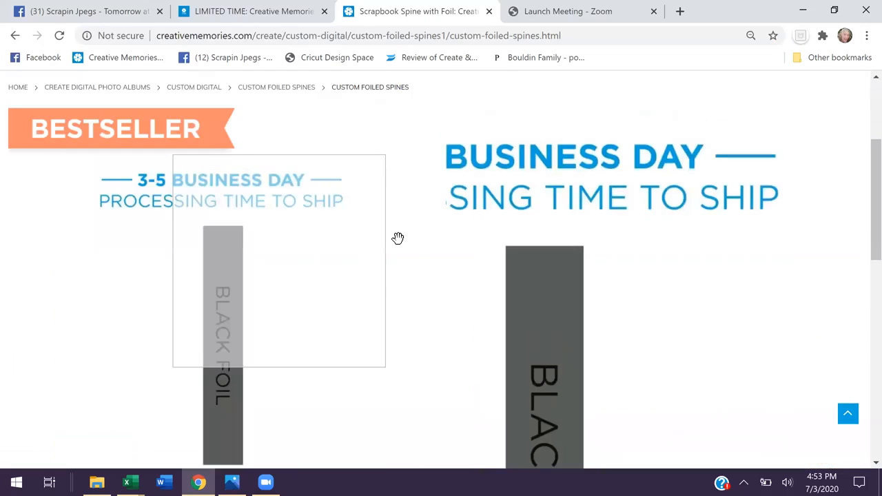
pyautogui.scroll(-1, 449, 198)
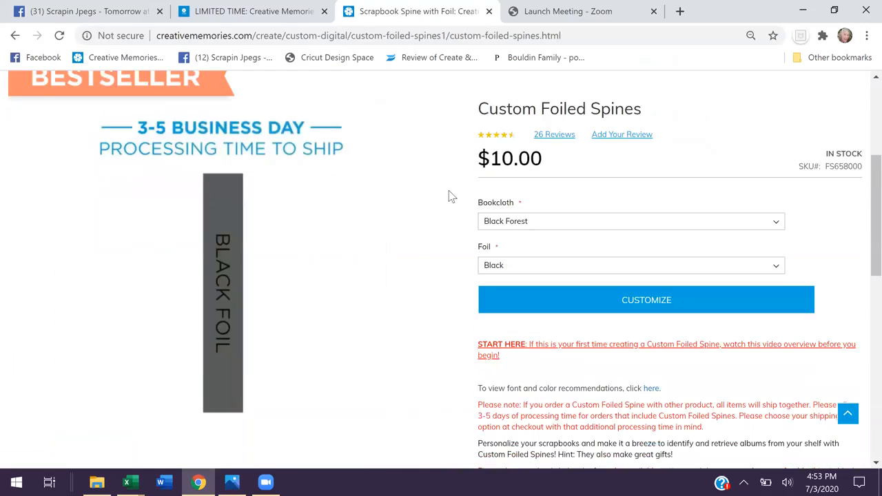
pyautogui.click(505, 205)
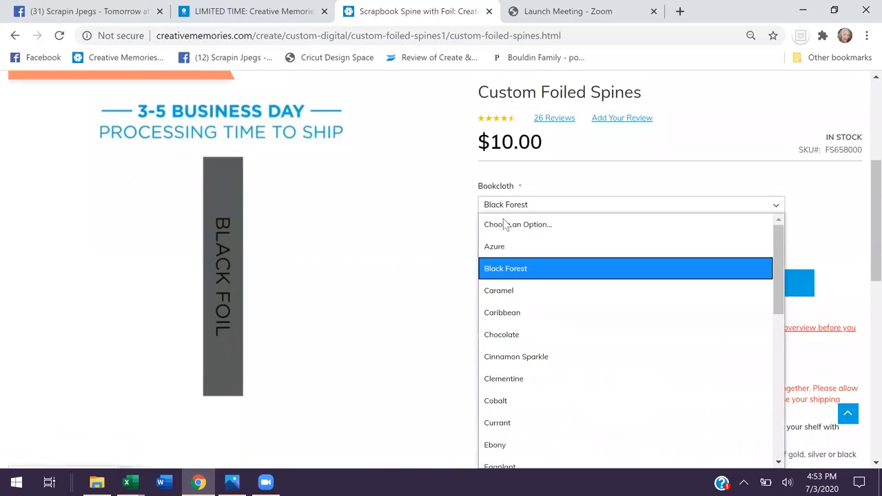
pyautogui.click(502, 223)
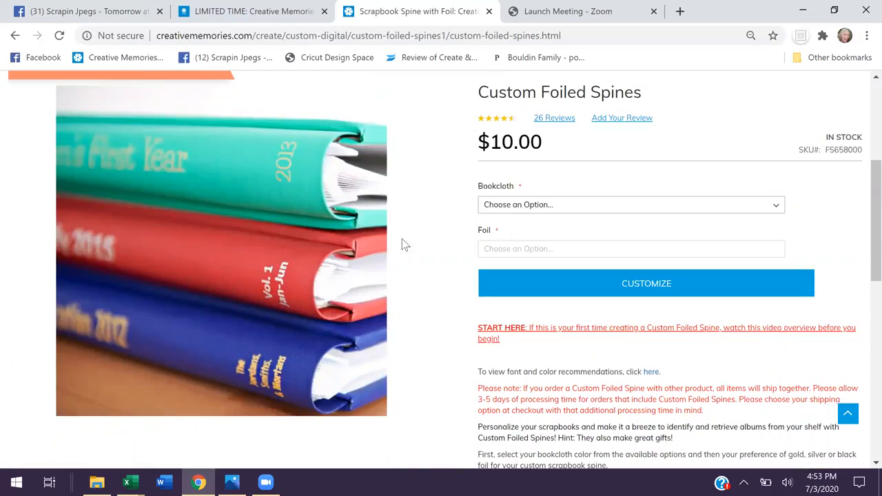
# Step: Look through the available bookcloth colors and preview a Navy spine with Silver foil
pyautogui.click(503, 208)
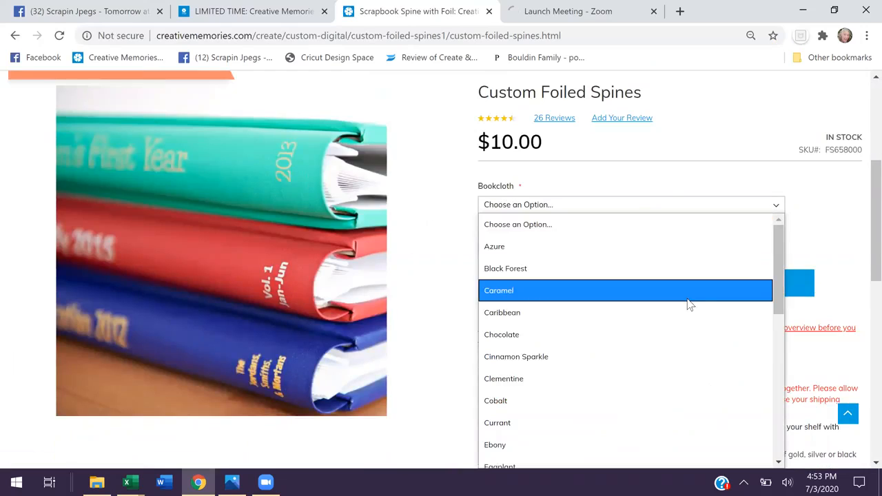
pyautogui.moveTo(779, 270); pyautogui.dragTo(787, 322)
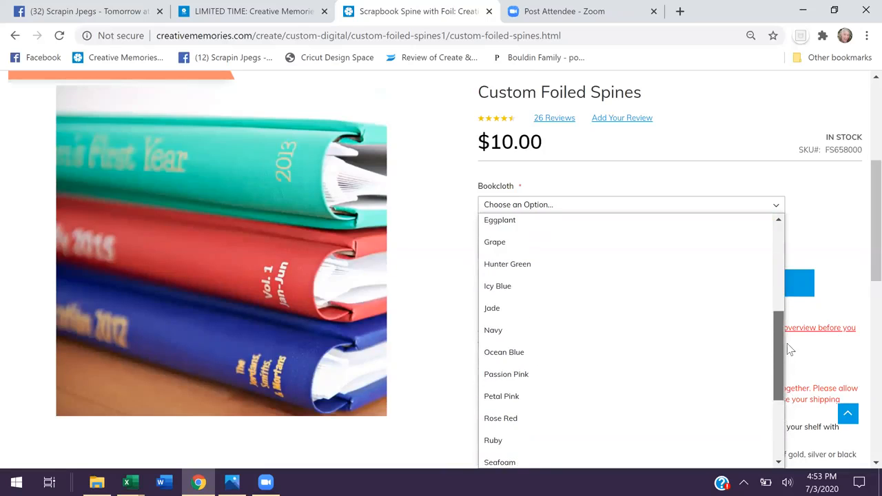
pyautogui.click(507, 333)
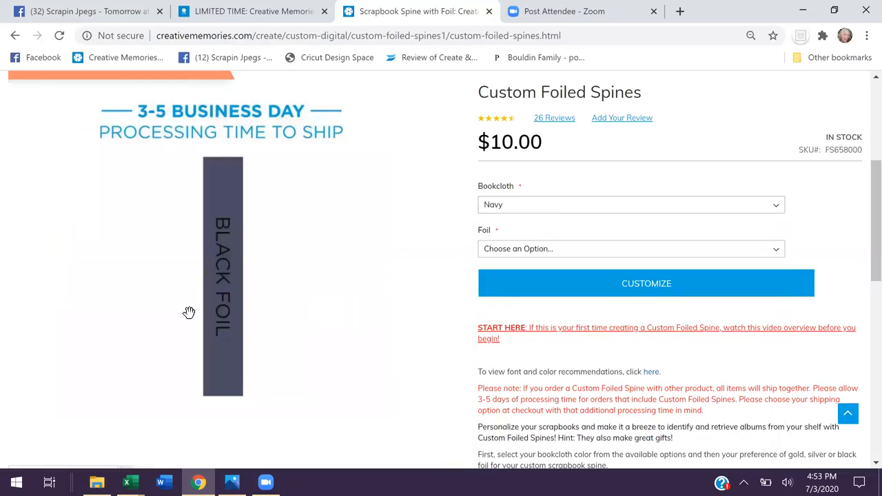
pyautogui.click(505, 252)
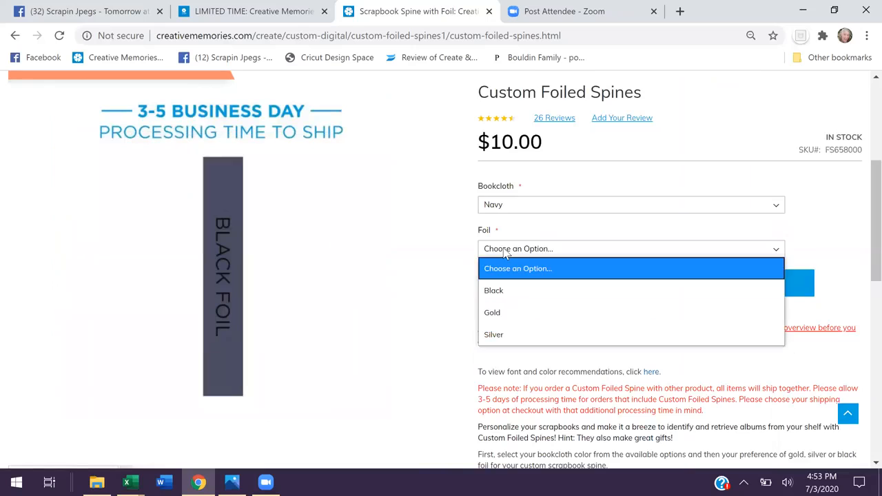
pyautogui.click(495, 336)
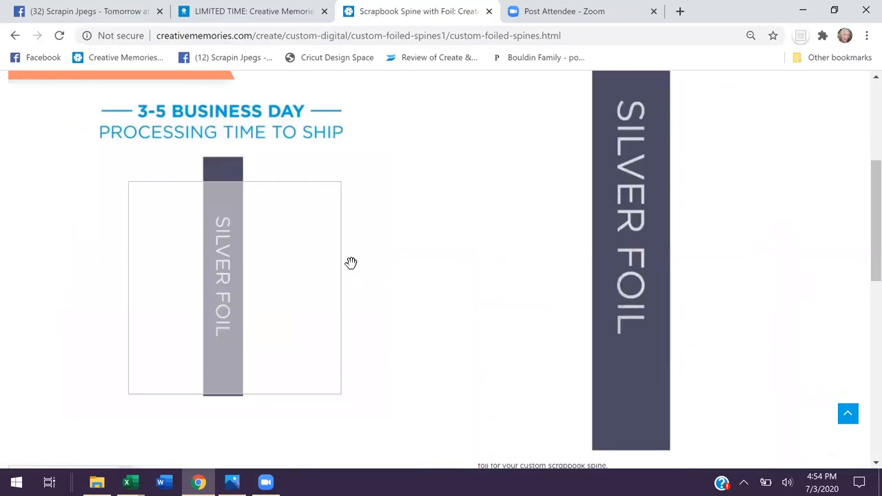
# Step: Preview the spine in Cinnamon Sparkle bookcloth and in Black Forest bookcloth
pyautogui.click(518, 206)
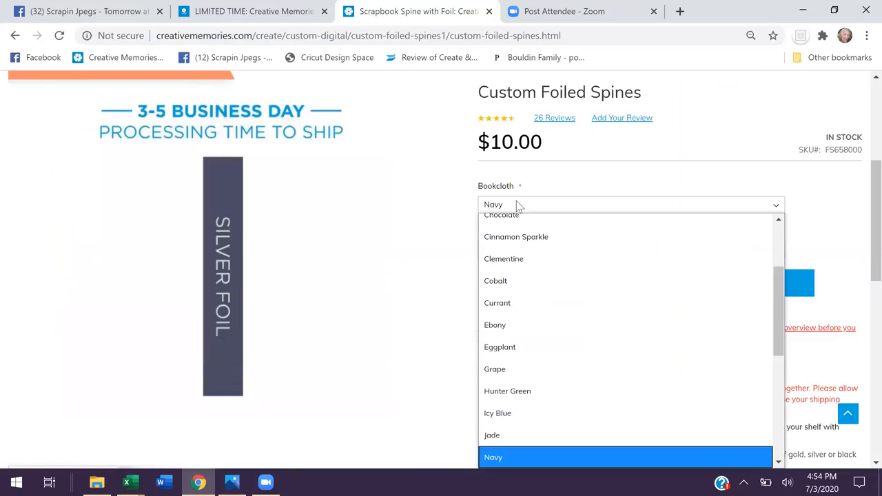
pyautogui.click(522, 245)
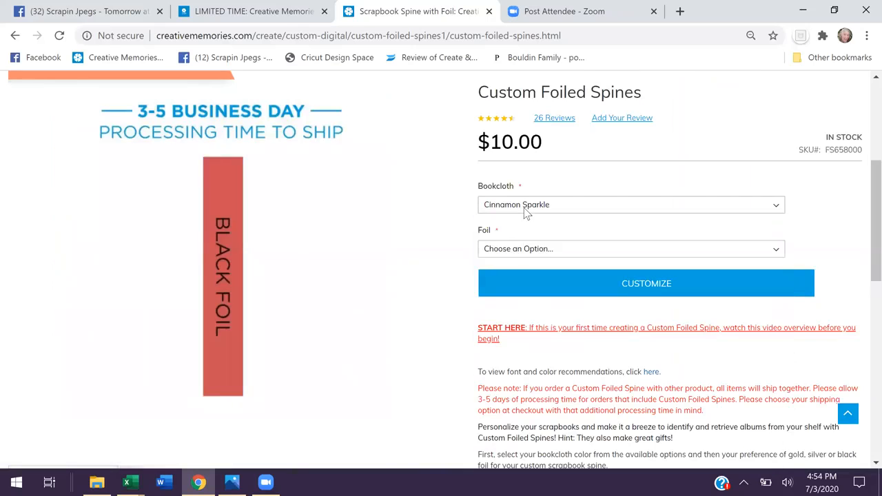
pyautogui.click(527, 209)
pyautogui.click(525, 270)
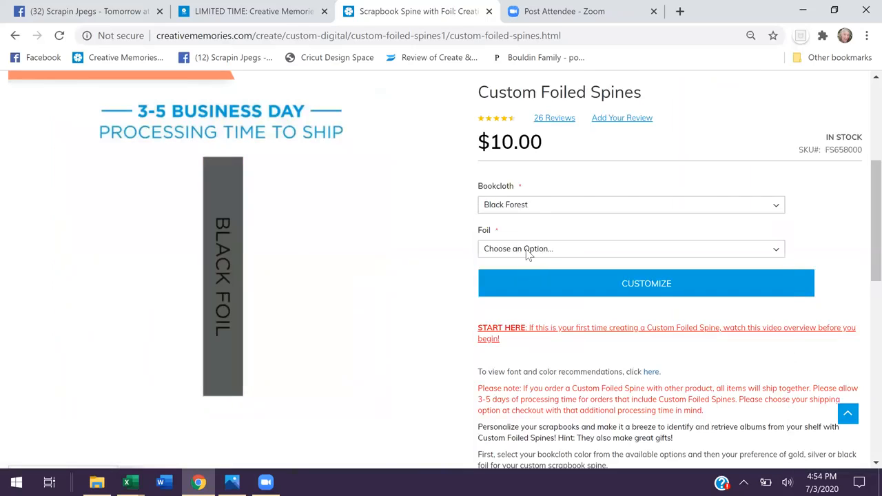
# Step: Set the bookcloth to Clementine and compare Black, Gold and Silver foil on it, viewing the Silver version enlarged
pyautogui.click(532, 207)
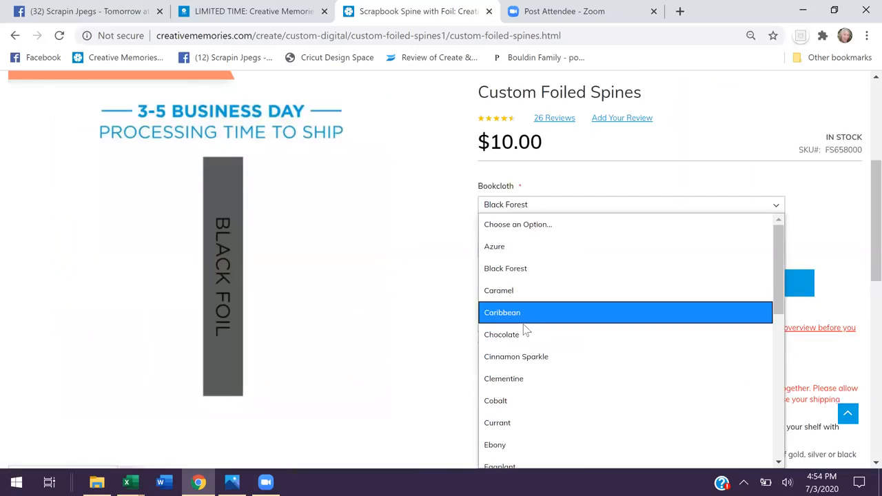
pyautogui.click(518, 377)
pyautogui.click(514, 251)
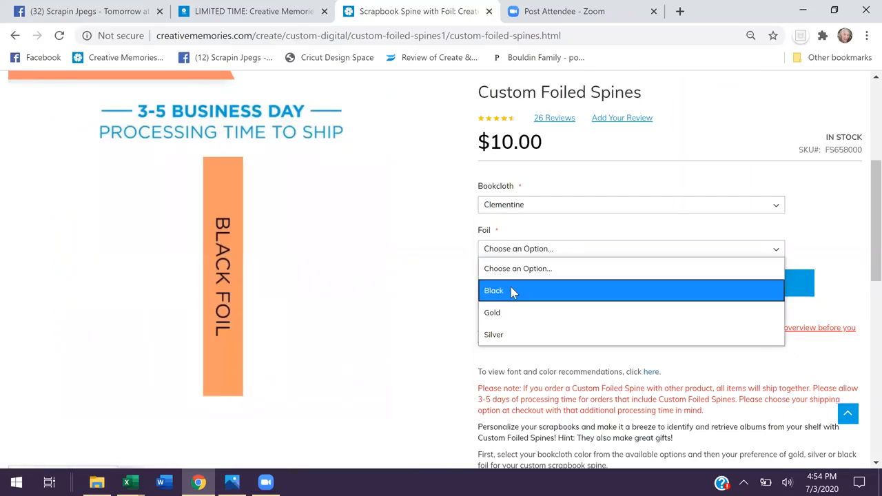
pyautogui.click(514, 292)
pyautogui.click(507, 257)
pyautogui.click(502, 313)
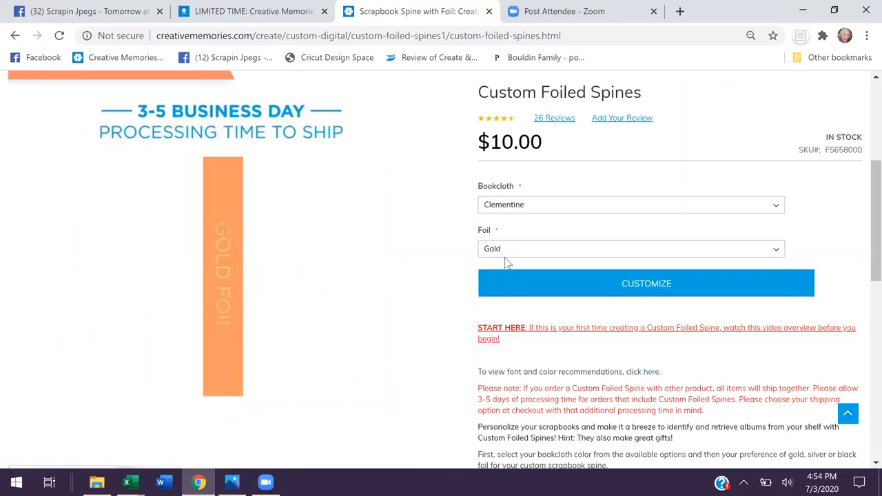
pyautogui.click(505, 255)
pyautogui.click(502, 335)
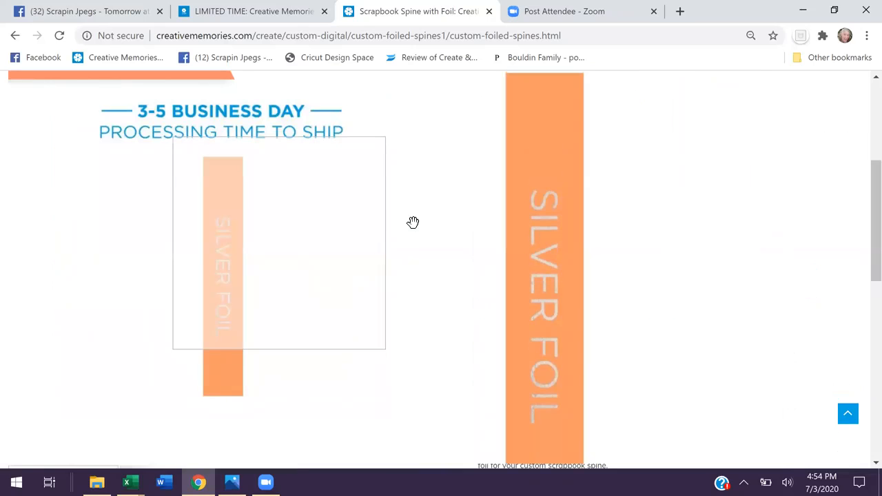
pyautogui.click(380, 209)
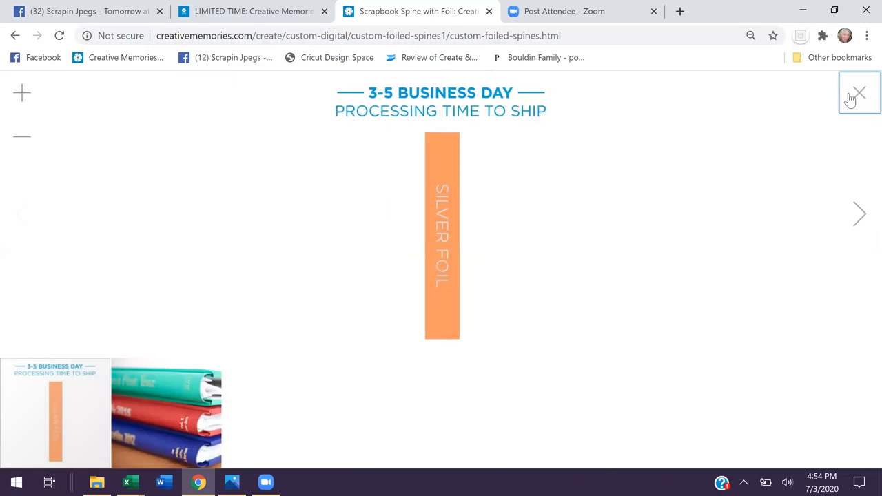
pyautogui.click(858, 93)
# Step: Set the bookcloth to Black Forest and the foil to Black, and start customizing the spine
pyautogui.click(525, 210)
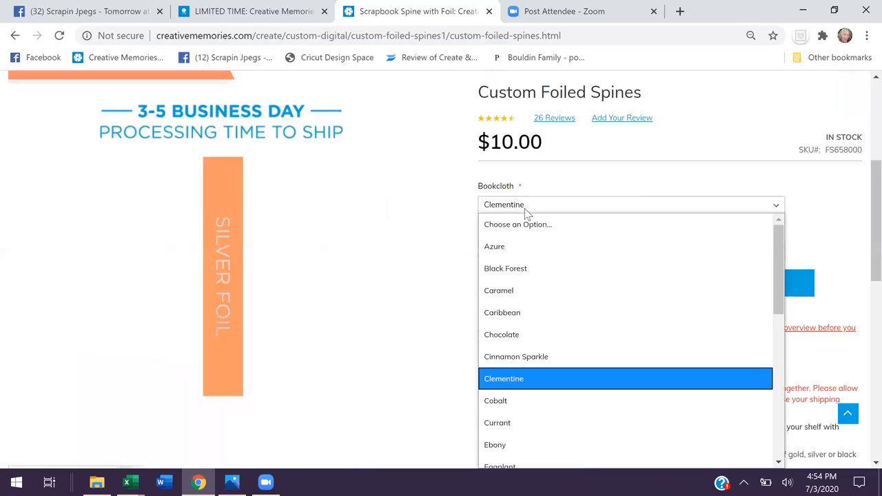
pyautogui.click(492, 275)
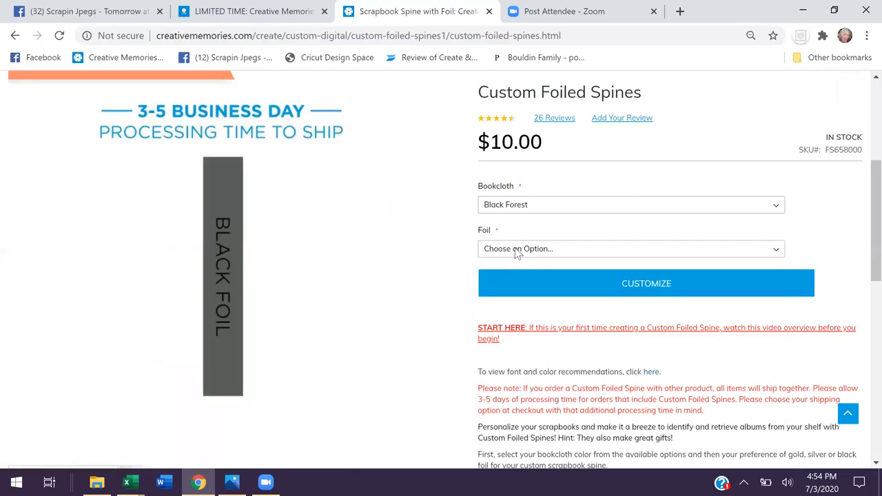
pyautogui.click(518, 251)
pyautogui.click(503, 293)
pyautogui.click(636, 290)
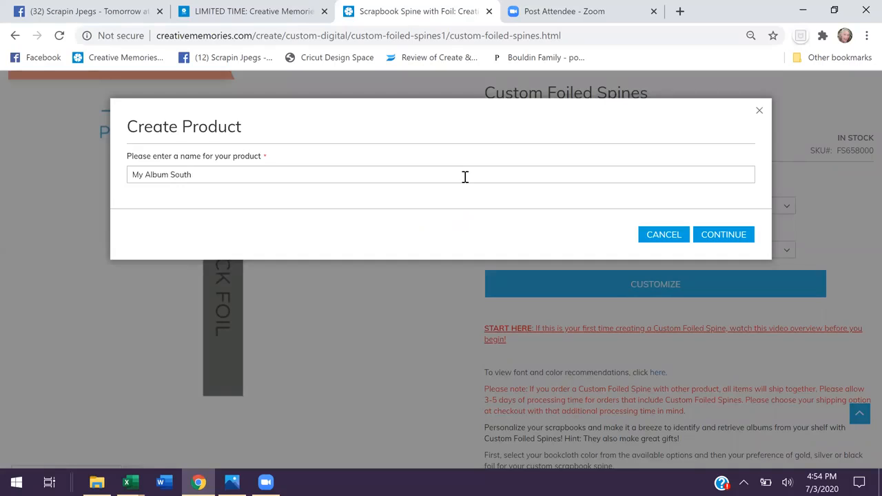
# Step: Erase the typed product name in the Create Product dialog and continue to the spine designer
pyautogui.press('BackSpace')
pyautogui.press('BackSpace')
pyautogui.press('BackSpace')
pyautogui.press('BackSpace')
pyautogui.press('BackSpace')
pyautogui.press('BackSpace')
pyautogui.press('BackSpace')
pyautogui.press('BackSpace')
pyautogui.press('BackSpace')
pyautogui.press('BackSpace')
pyautogui.press('BackSpace')
pyautogui.press('BackSpace')
pyautogui.press('BackSpace')
pyautogui.press('BackSpace')
pyautogui.click(716, 236)
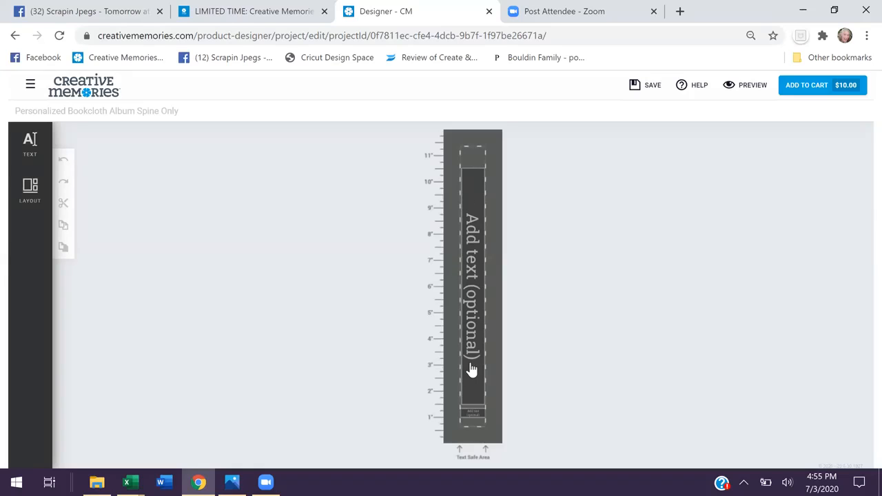
# Step: Try each of the spine layouts, ending with the centered vertical text plus a small text box at the spine's foot
pyautogui.click(28, 190)
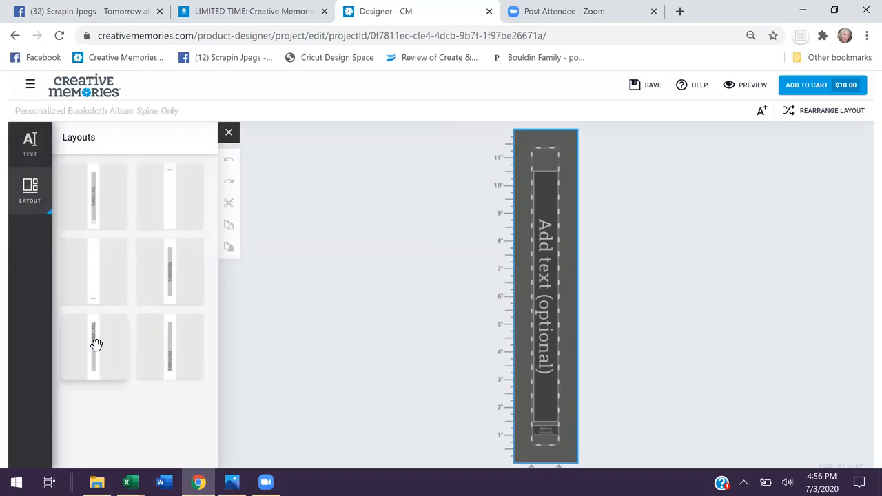
pyautogui.click(168, 361)
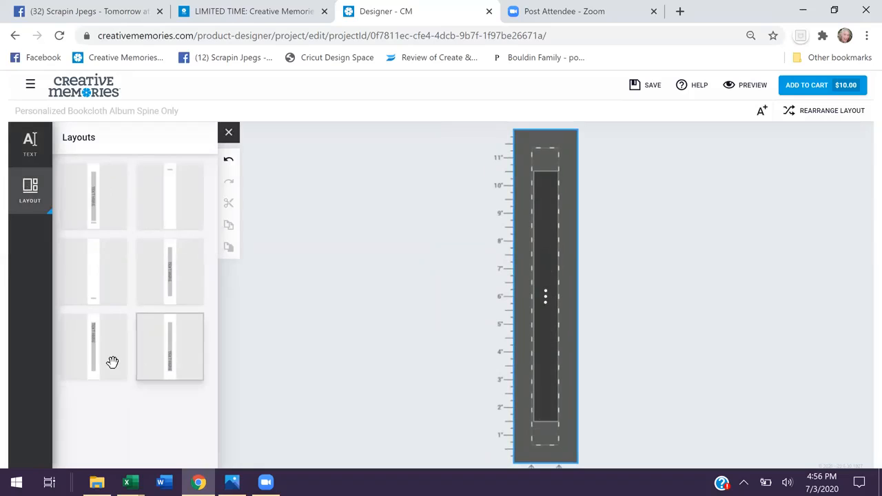
pyautogui.click(94, 355)
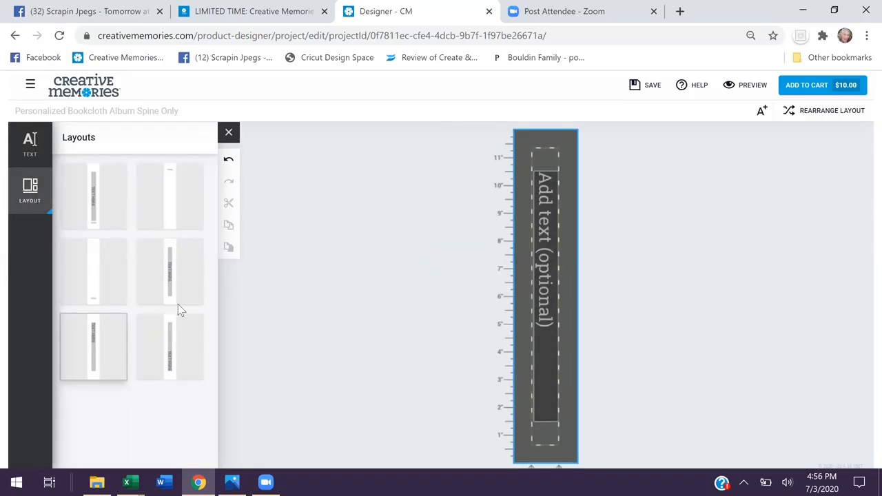
pyautogui.click(178, 272)
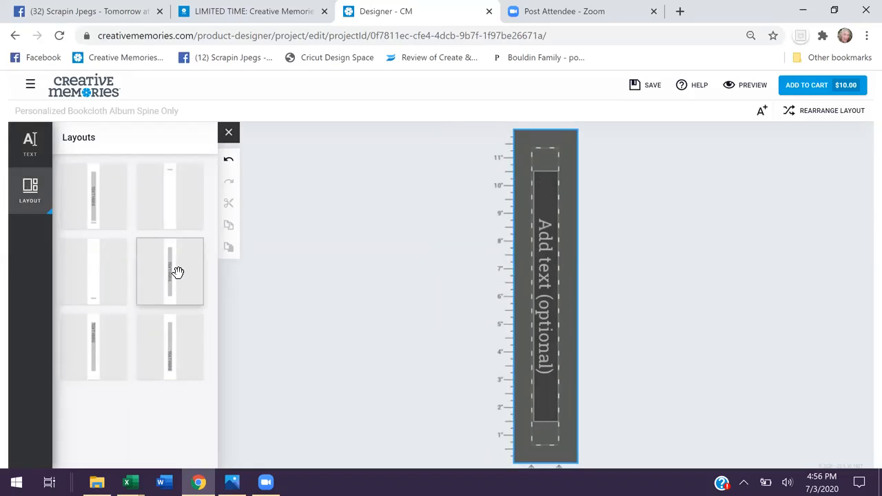
pyautogui.click(94, 284)
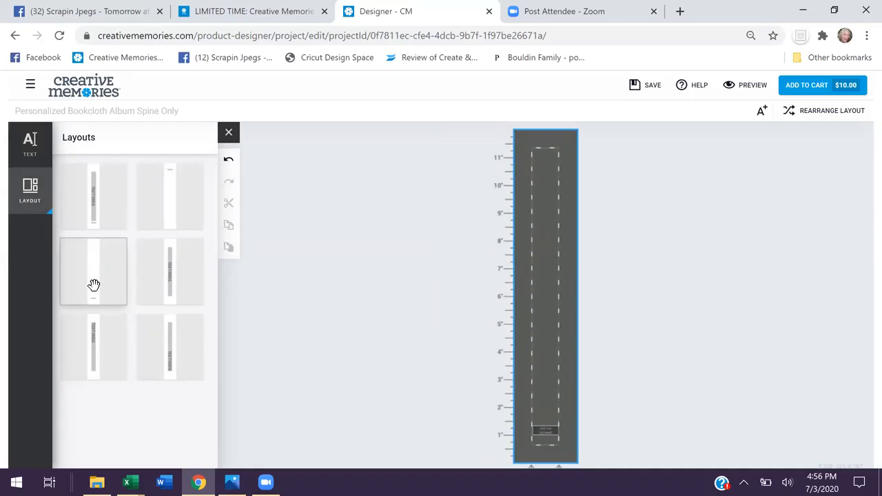
pyautogui.click(166, 192)
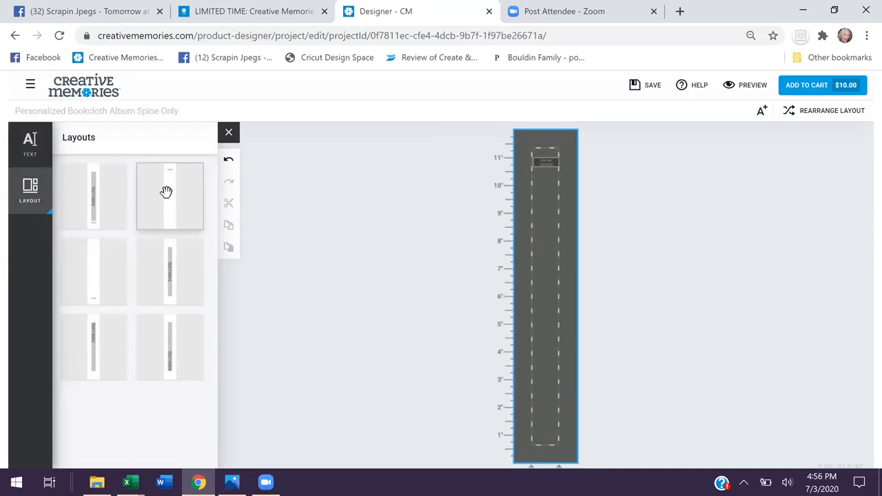
pyautogui.click(86, 185)
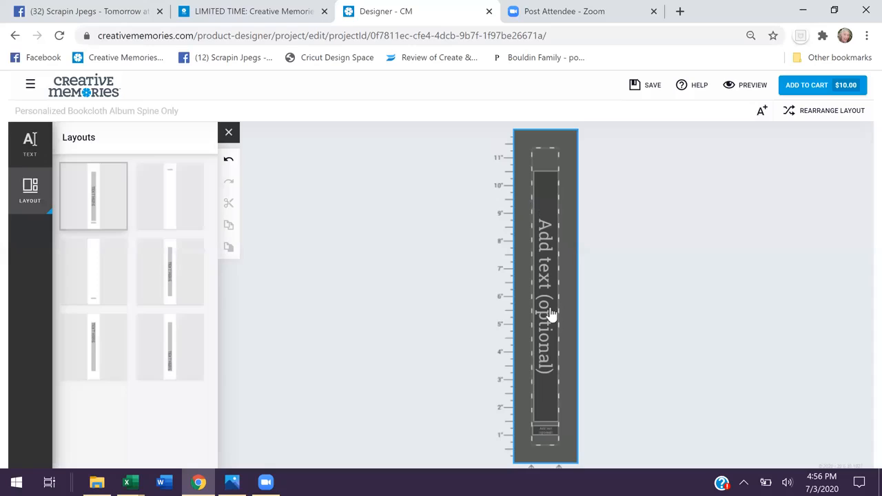
# Step: Fill the long vertical text box on the spine with "2016 South Dakota", correcting the misspelled word to "South"
pyautogui.click(548, 269)
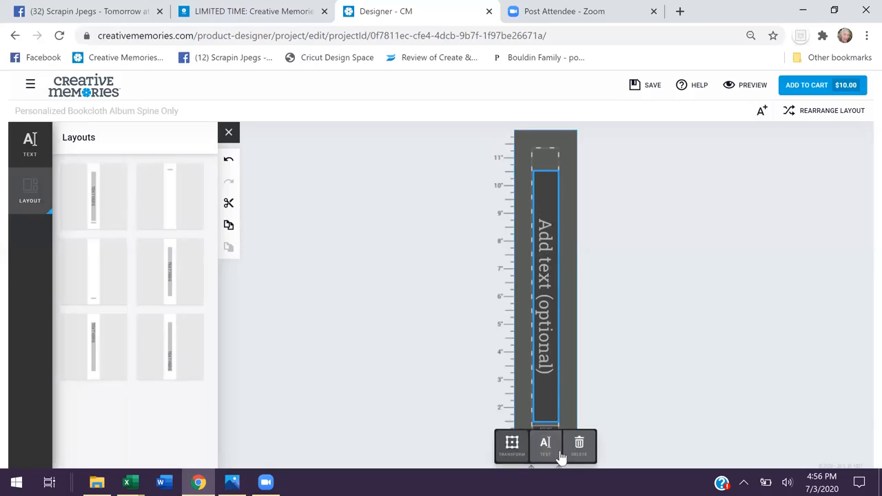
pyautogui.click(548, 455)
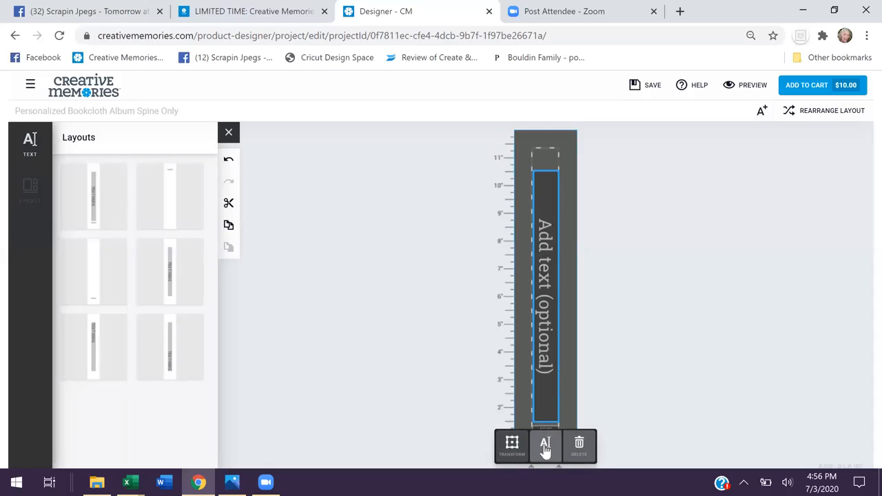
pyautogui.click(544, 451)
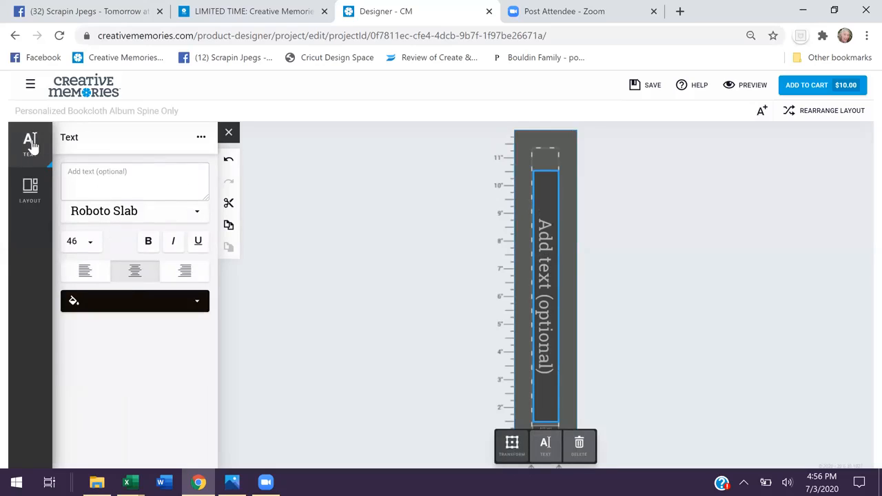
pyautogui.click(93, 185)
pyautogui.write('S')
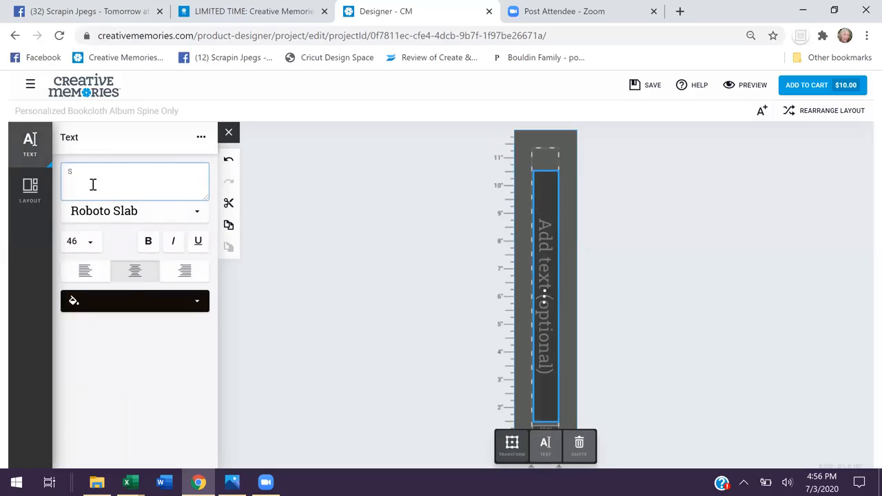
pyautogui.press('BackSpace')
pyautogui.write('2016')
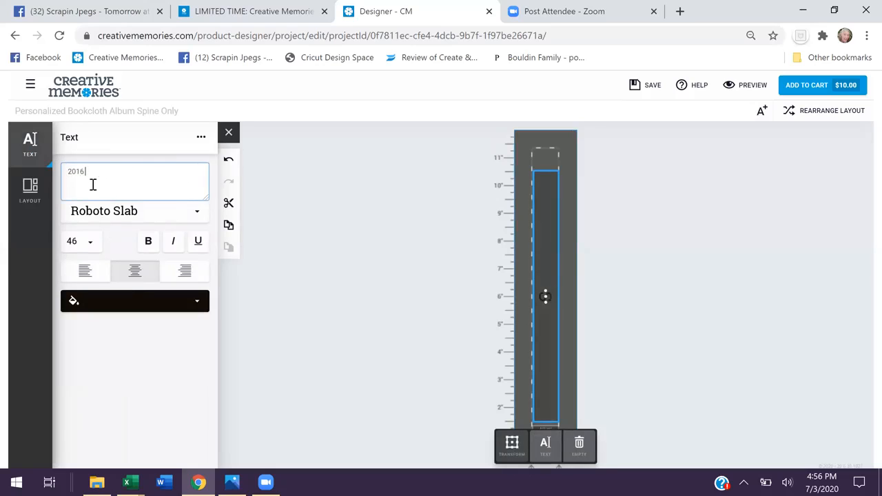
pyautogui.write(' S')
pyautogui.write('outu')
pyautogui.write(' Da')
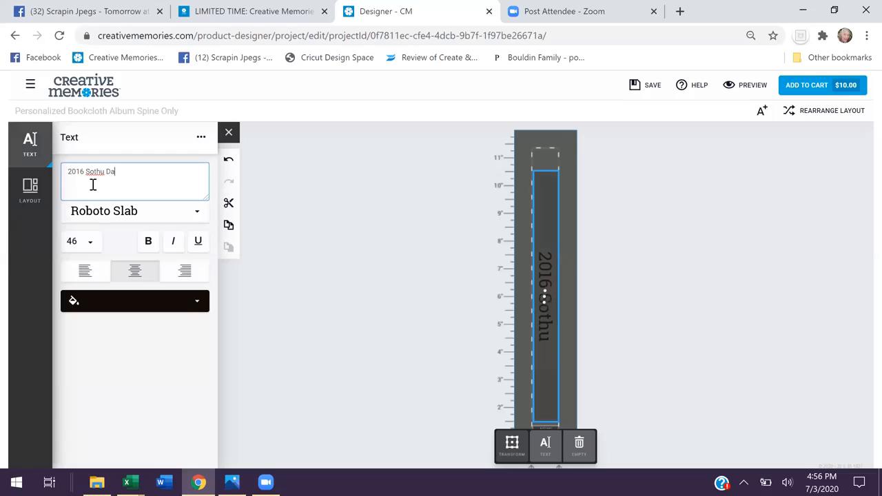
pyautogui.write('kota')
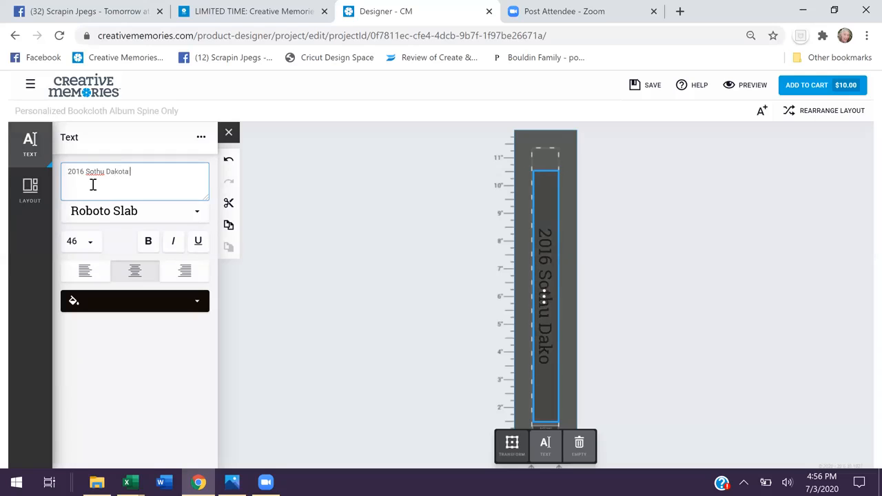
pyautogui.rightClick(95, 171)
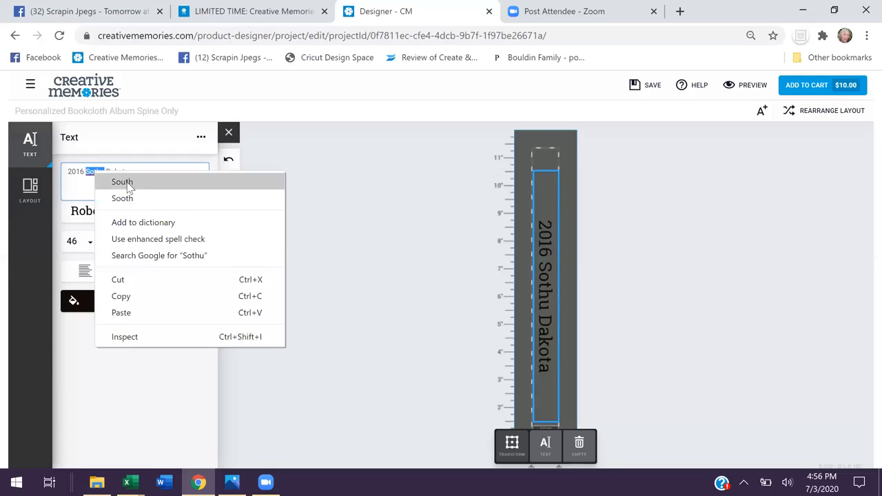
pyautogui.click(125, 182)
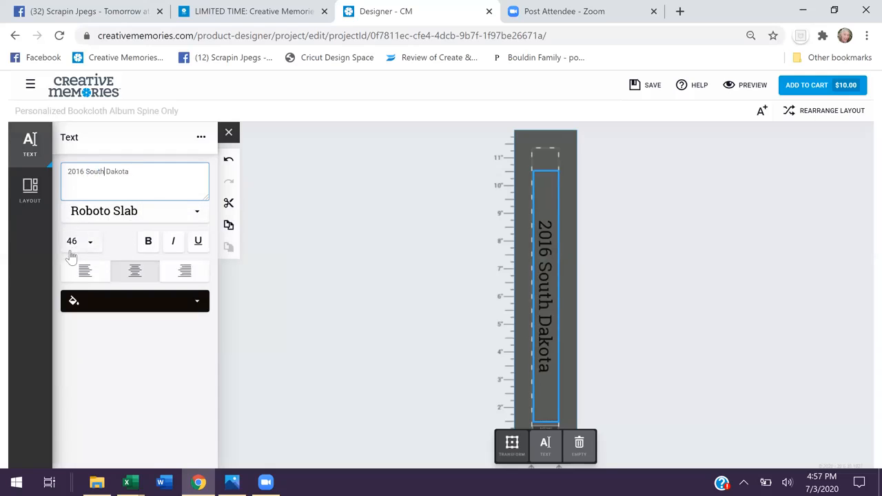
# Step: Look at the available fonts, try the vertical spine text at size 38, and return it to size 46
pyautogui.click(188, 216)
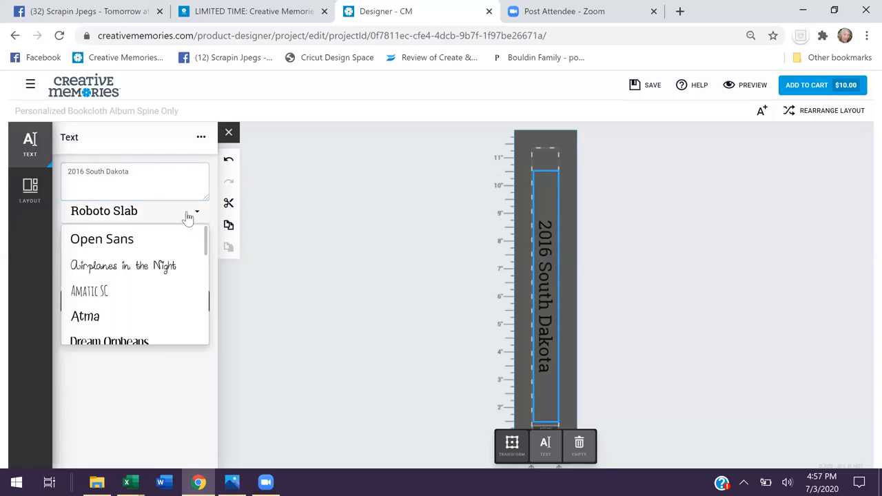
pyautogui.click(183, 215)
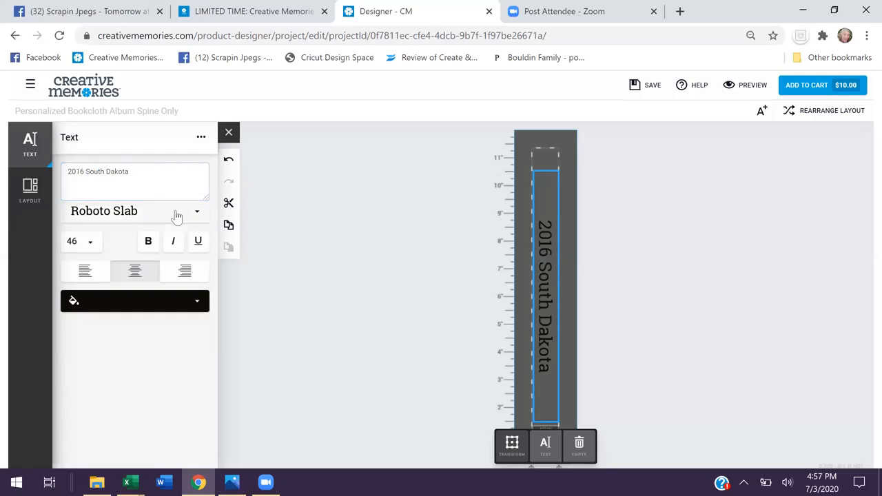
pyautogui.click(93, 244)
pyautogui.scroll(-2, 76, 138)
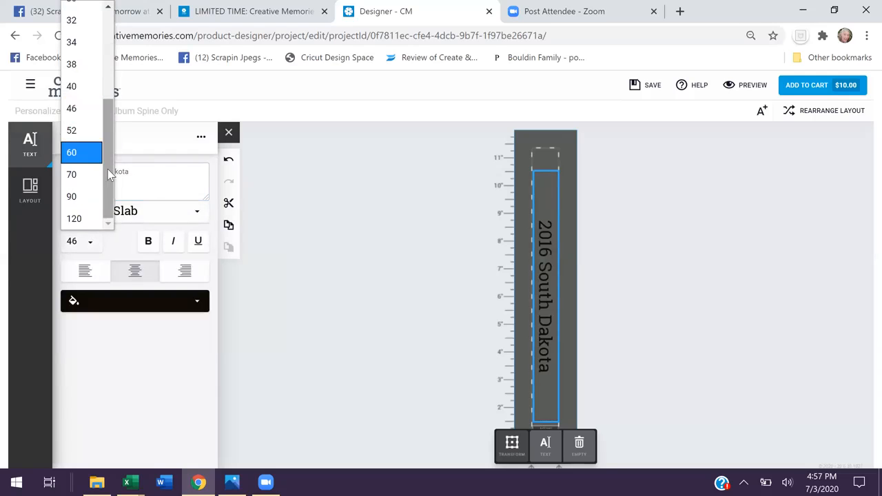
pyautogui.click(79, 65)
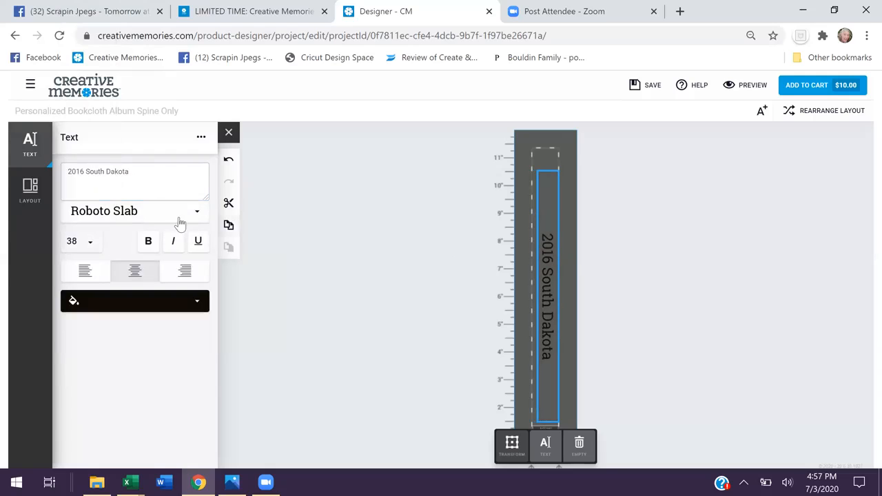
pyautogui.click(82, 241)
pyautogui.moveTo(109, 122); pyautogui.dragTo(108, 179)
pyautogui.click(77, 172)
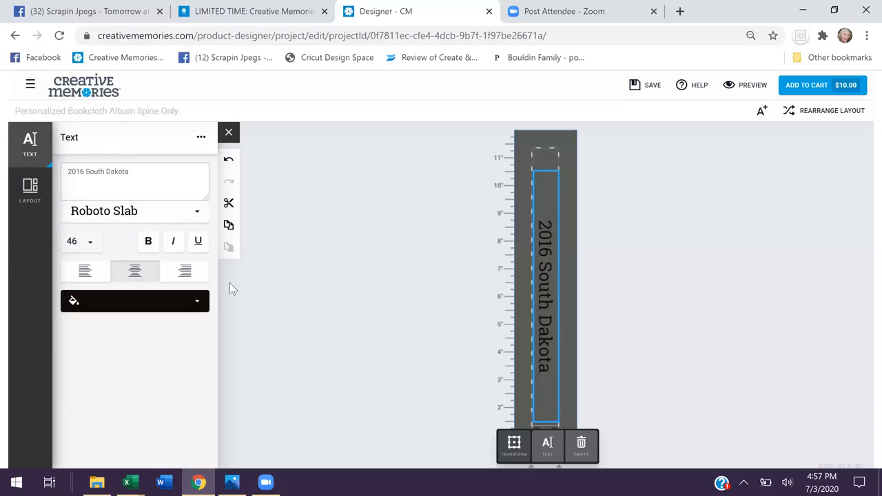
# Step: Try bold, right alignment and left alignment on the spine text, ending with regular weight and centered alignment
pyautogui.click(149, 243)
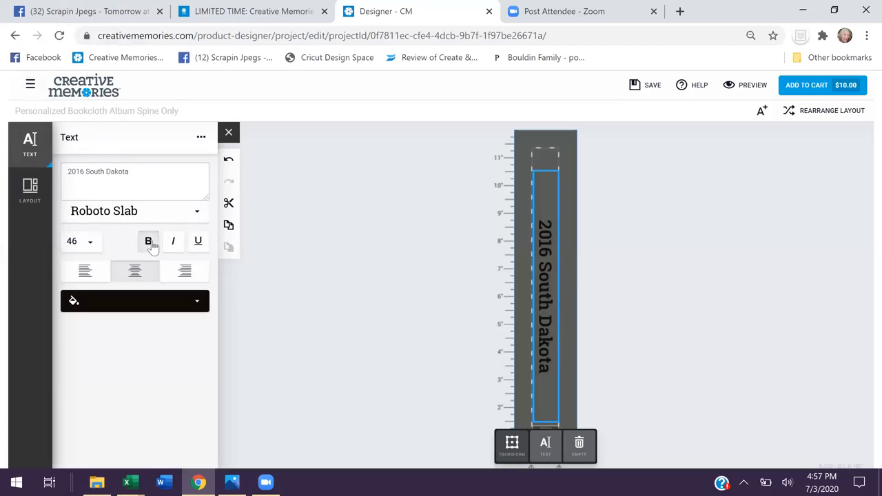
pyautogui.click(150, 242)
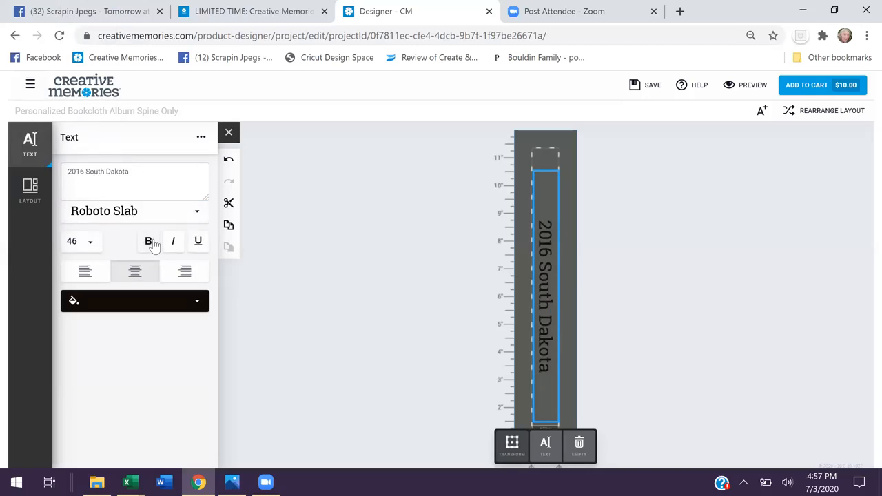
pyautogui.click(184, 271)
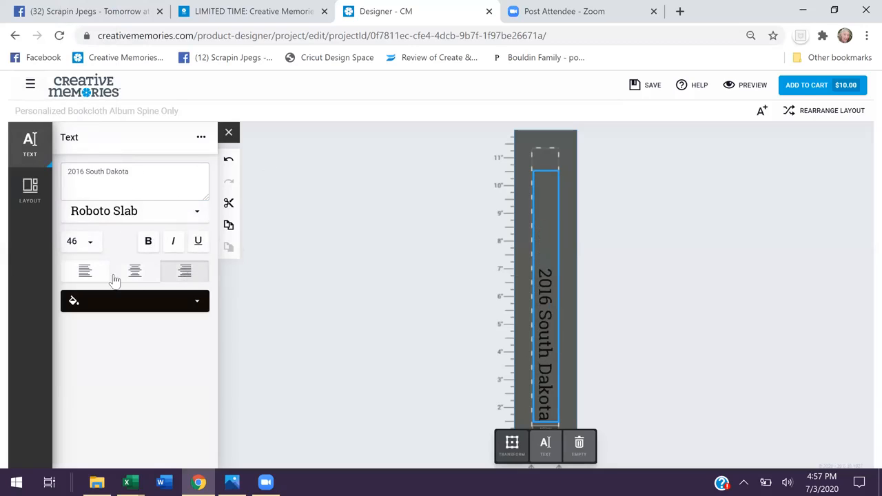
pyautogui.click(87, 278)
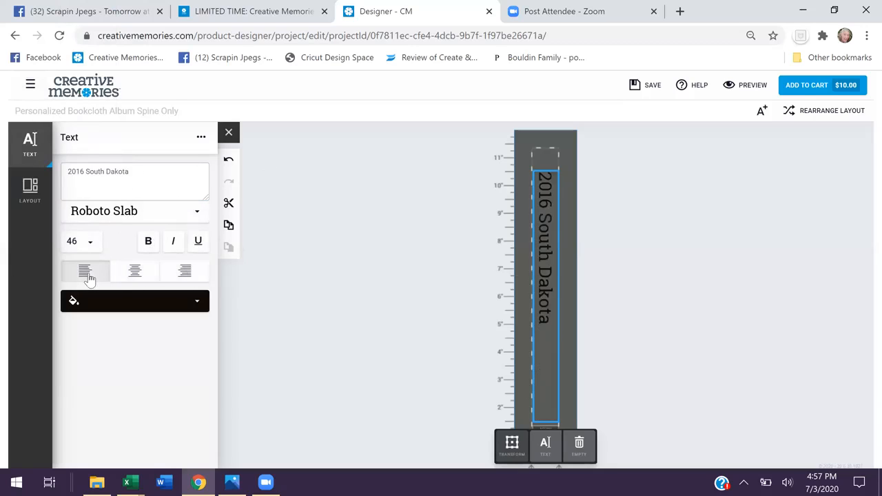
pyautogui.click(141, 272)
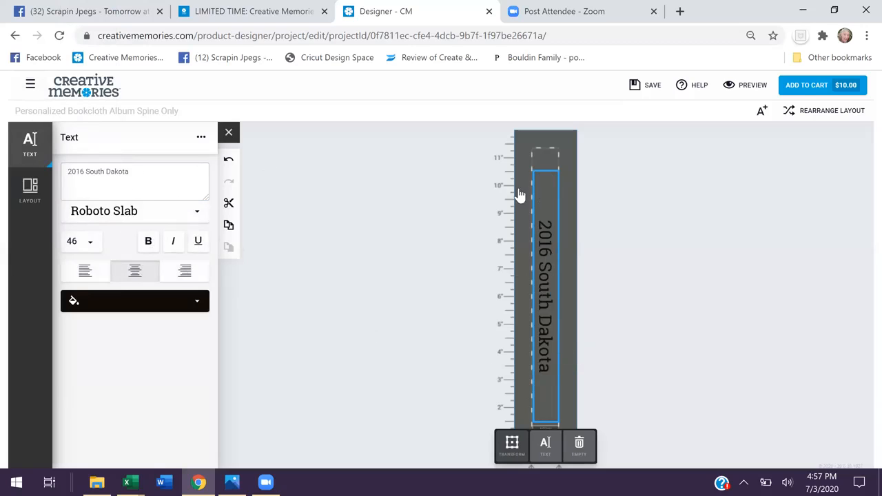
# Step: Transform the "2016 South Dakota" text box and try moving it up past the spine's edge and down toward its foot
pyautogui.click(523, 226)
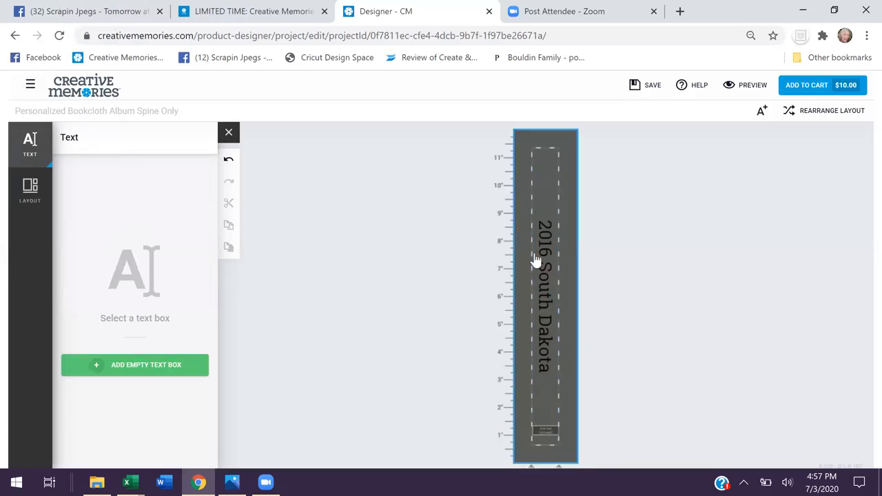
pyautogui.click(546, 319)
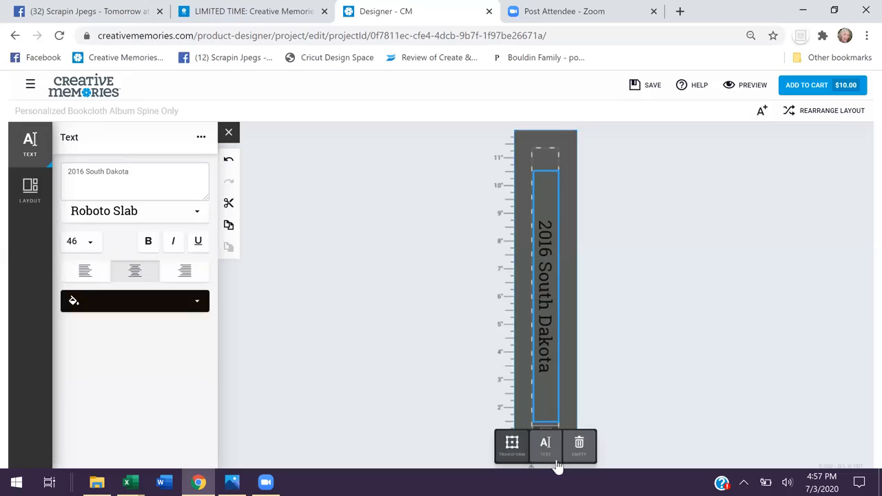
pyautogui.click(510, 444)
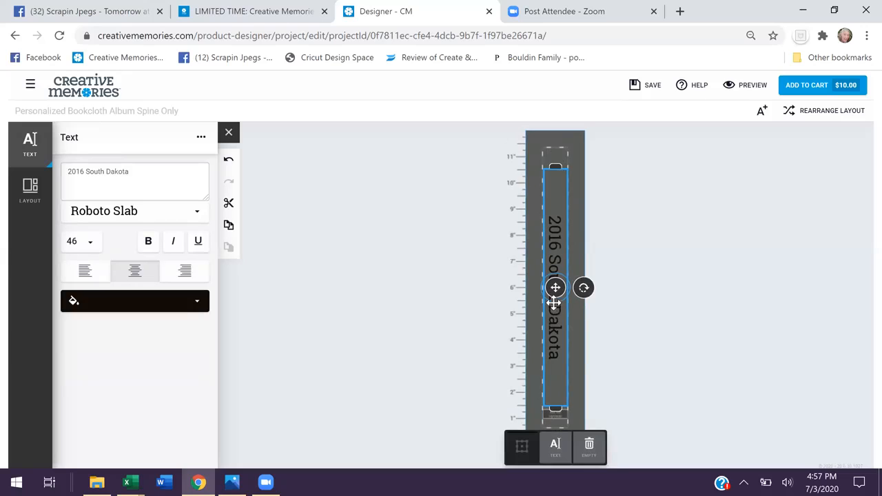
pyautogui.moveTo(555, 284); pyautogui.dragTo(538, 216)
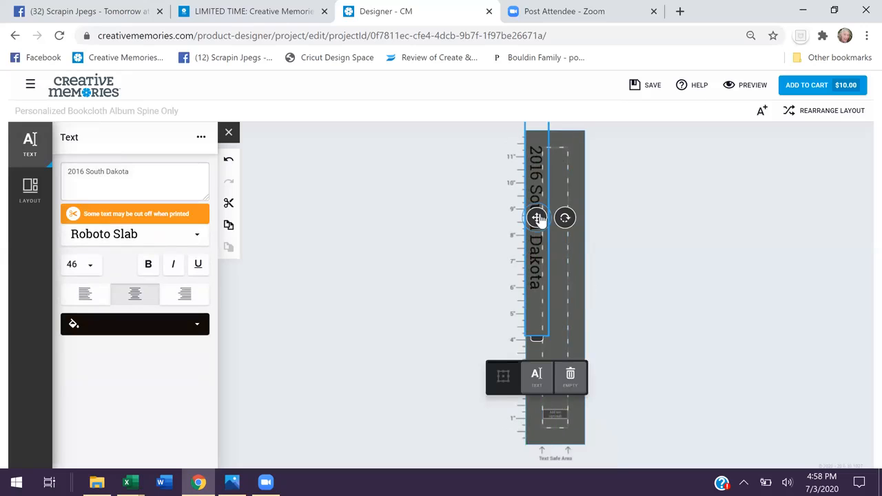
pyautogui.moveTo(567, 246); pyautogui.dragTo(542, 342)
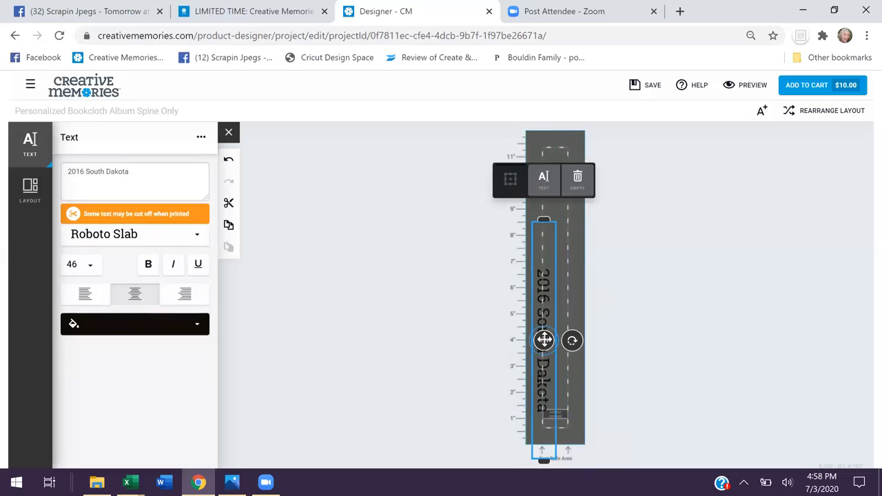
# Step: Rotate the "2016 South Dakota" text box to horizontal and narrow it to the spine's width so the words stack
pyautogui.moveTo(554, 271); pyautogui.dragTo(559, 249)
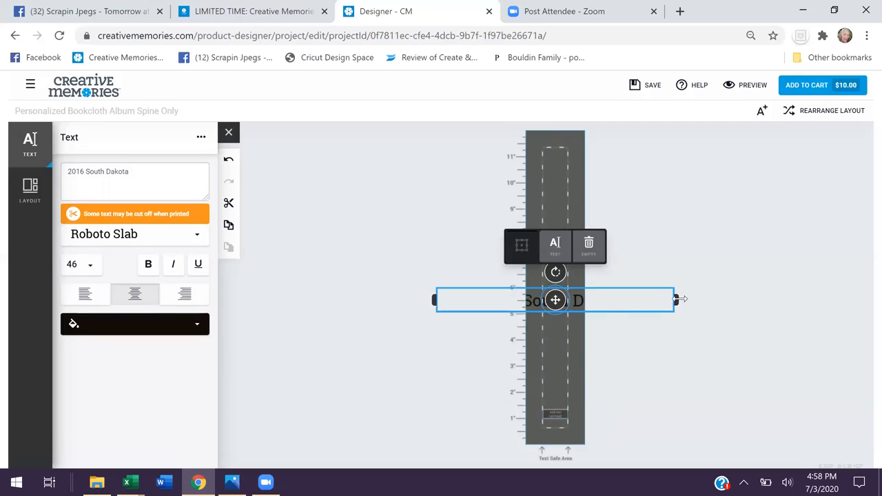
pyautogui.moveTo(678, 300); pyautogui.dragTo(586, 308)
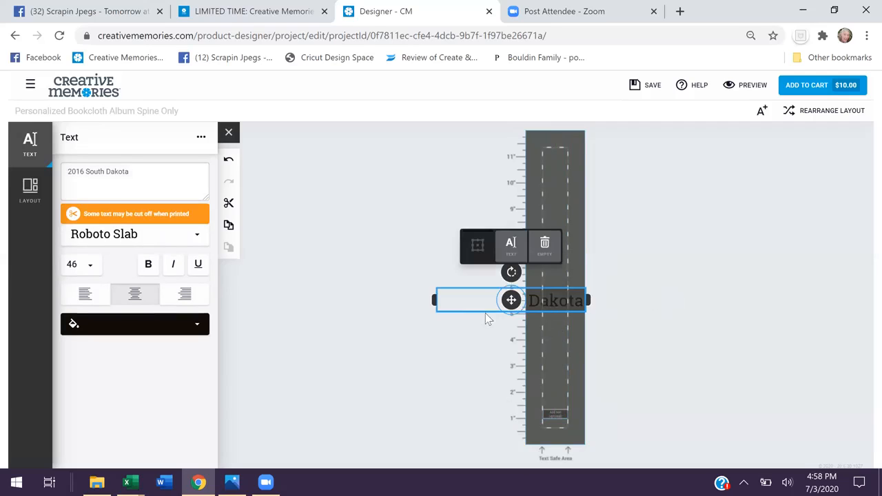
pyautogui.moveTo(430, 300); pyautogui.dragTo(527, 301)
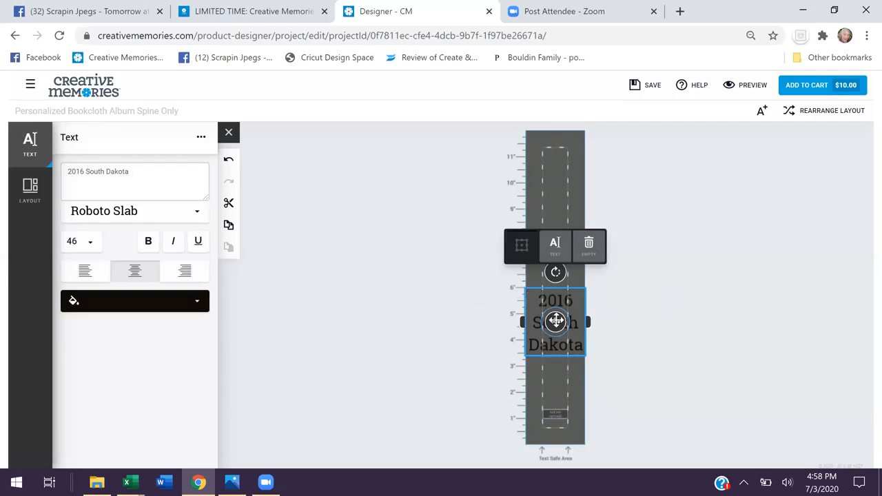
pyautogui.click(638, 319)
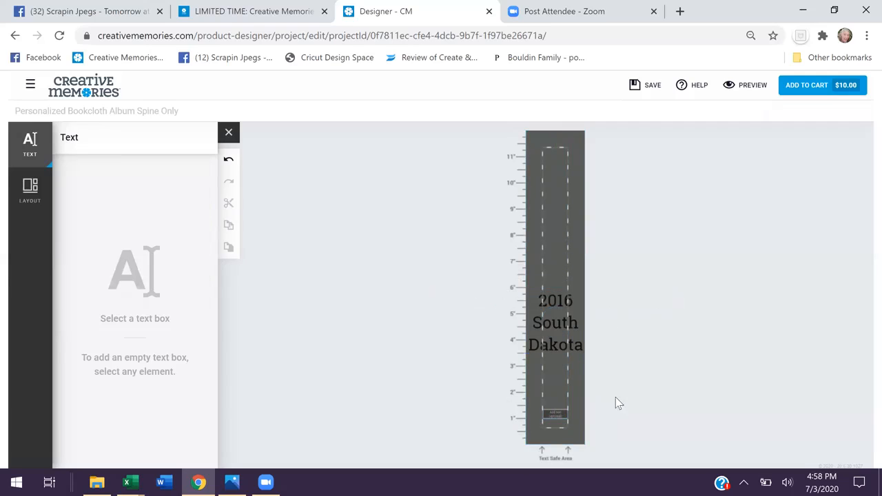
# Step: Move the stacked "2016 South Dakota" text up to about the 10-inch mark, preview the spine, and return to editing
pyautogui.click(551, 317)
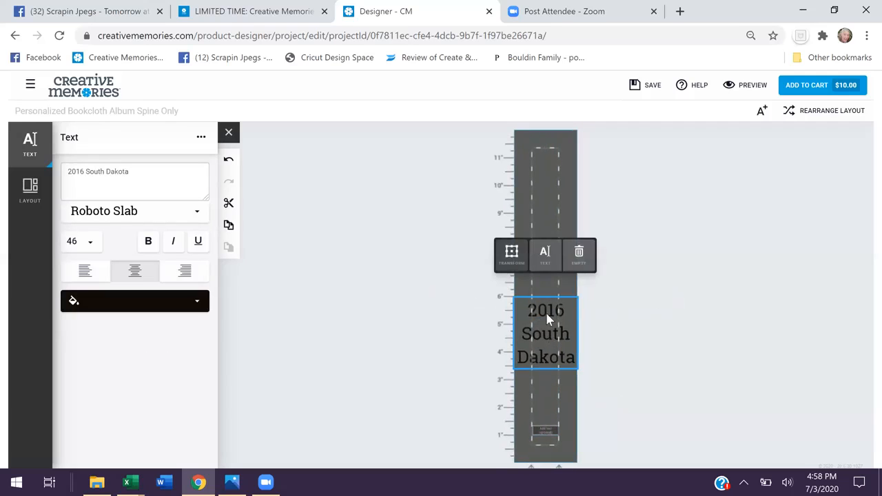
pyautogui.click(514, 252)
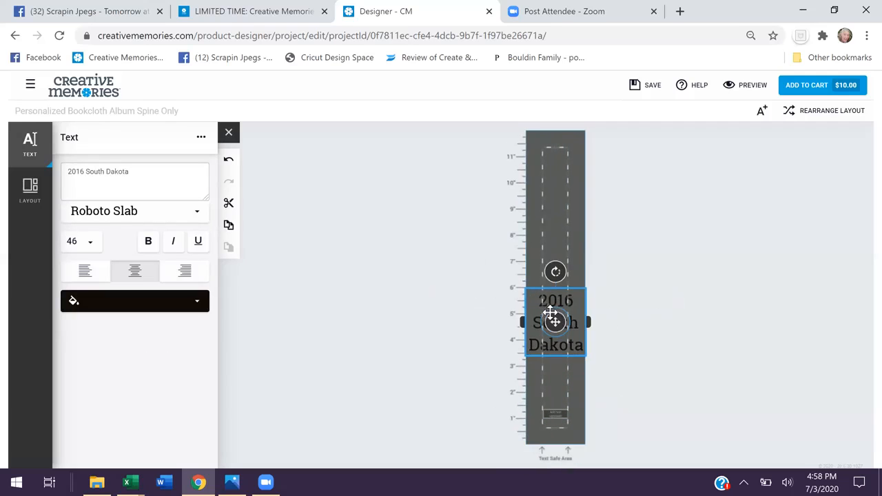
pyautogui.moveTo(555, 320); pyautogui.dragTo(555, 186)
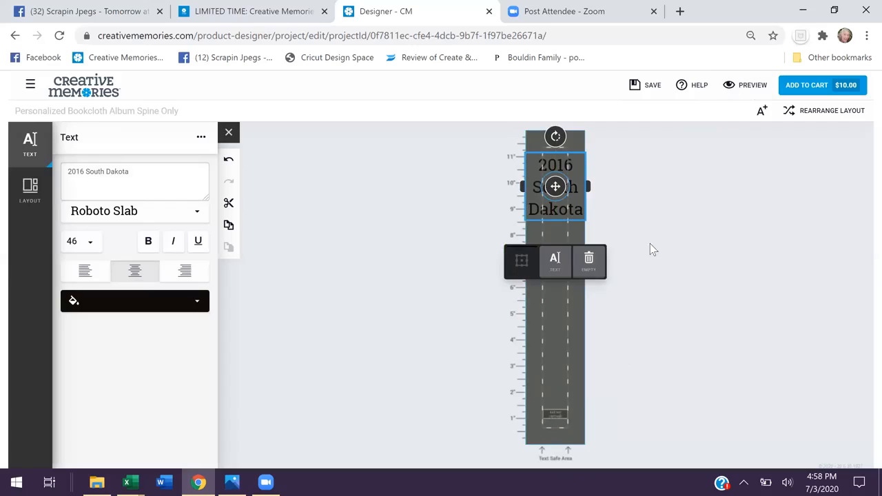
pyautogui.click(752, 84)
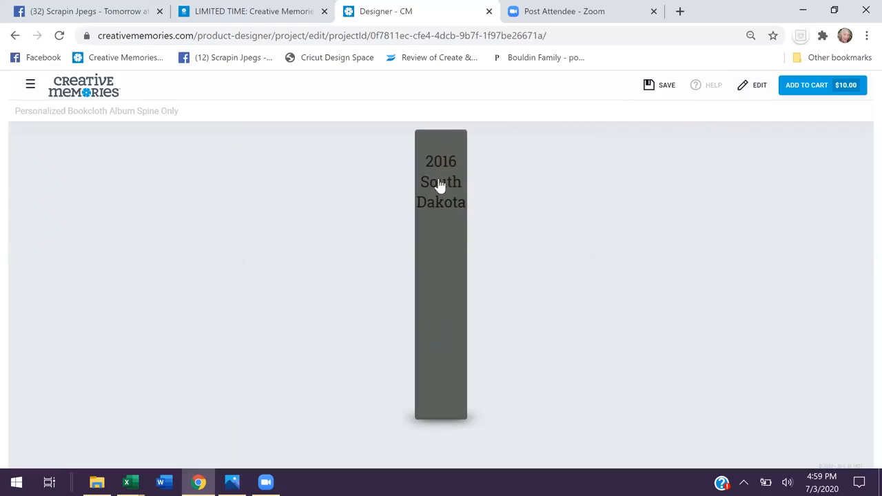
pyautogui.click(744, 100)
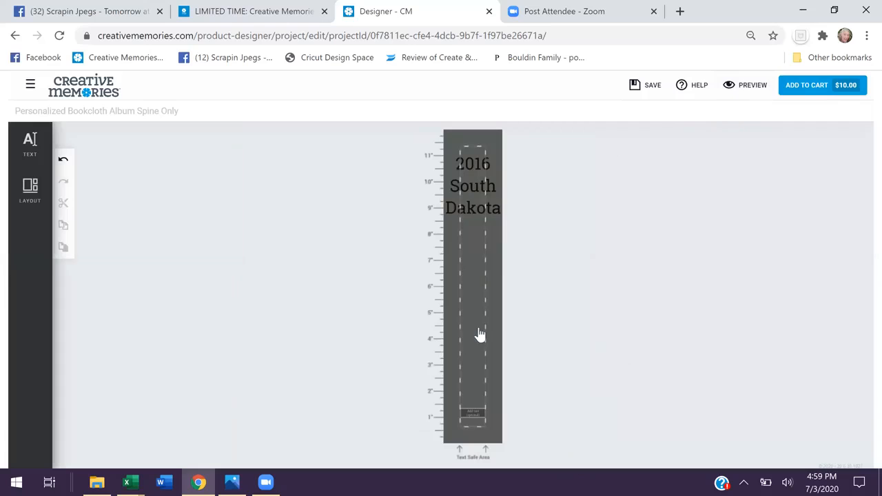
# Step: Undo the move, narrowing and rotation of the "2016 South Dakota" text box until the text is vertical again
pyautogui.click(475, 215)
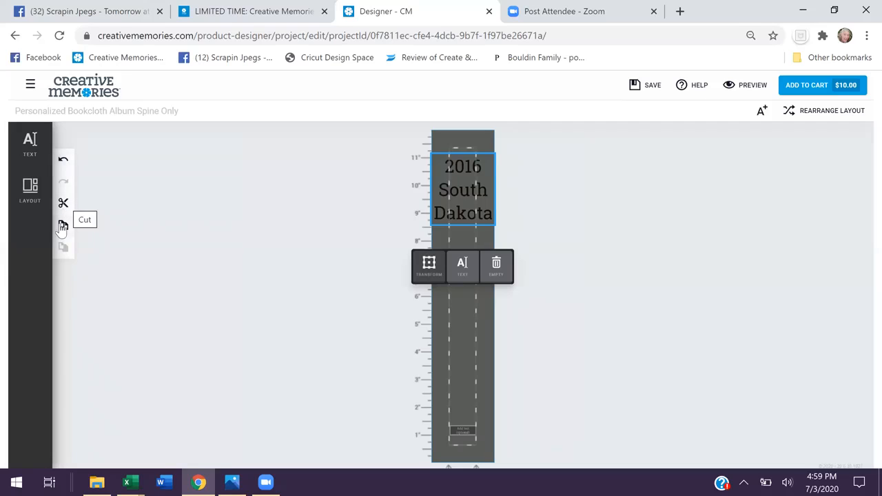
pyautogui.click(63, 162)
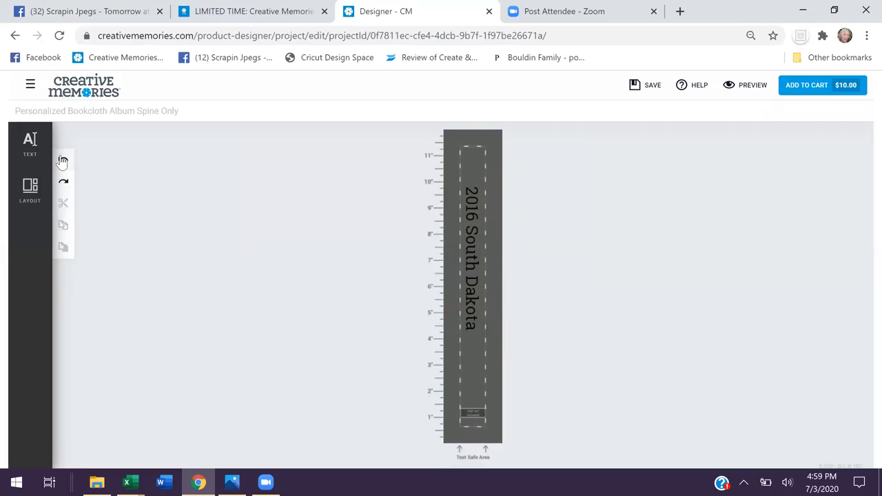
# Step: Undo the earlier repositioning of the vertical "2016 South Dakota" text box
pyautogui.click(63, 161)
pyautogui.click(62, 161)
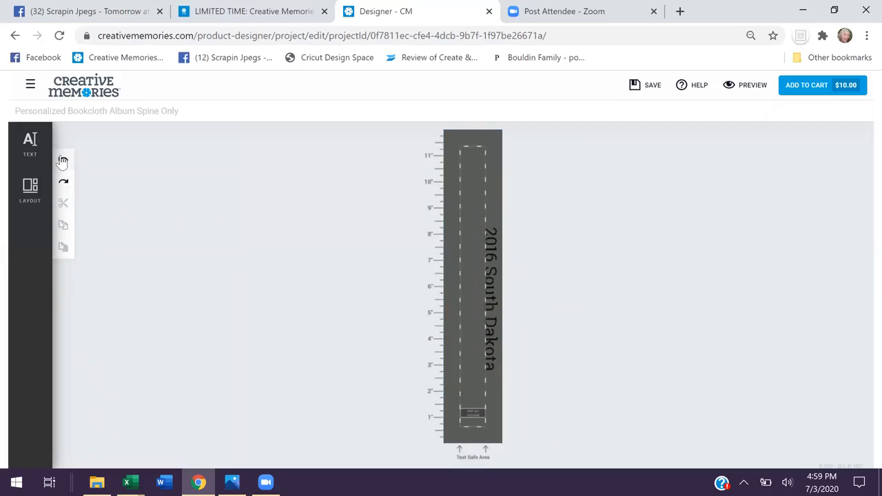
pyautogui.click(63, 161)
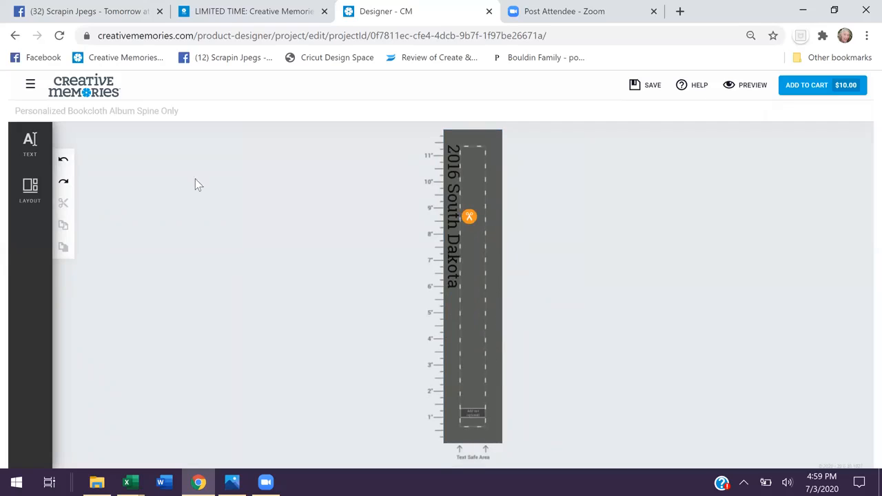
# Step: Move the "2016 South Dakota" text box into the text safe area and stretch it down to about the 1.3-inch mark
pyautogui.click(456, 222)
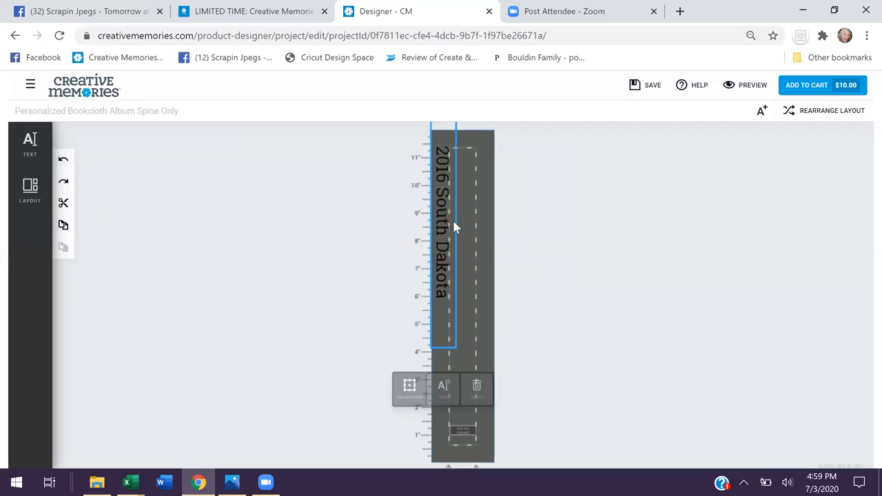
pyautogui.click(410, 389)
pyautogui.moveTo(453, 215); pyautogui.dragTo(472, 262)
pyautogui.moveTo(471, 141); pyautogui.dragTo(470, 144)
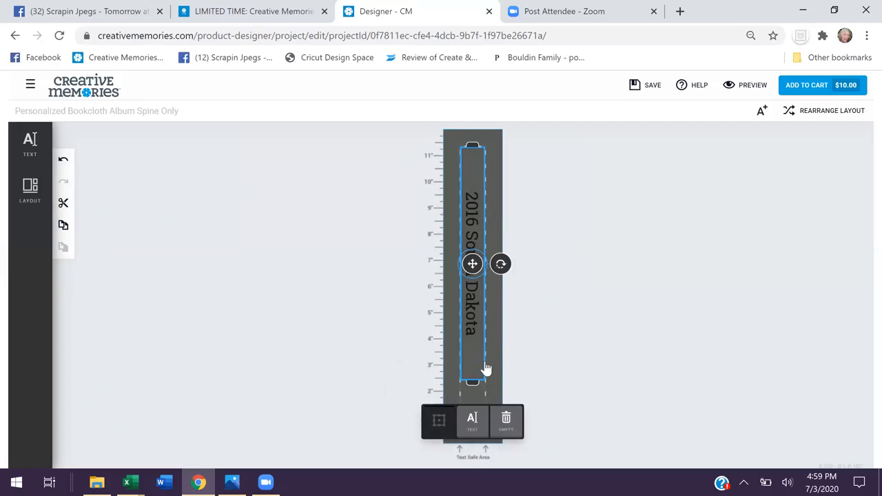
pyautogui.moveTo(473, 384); pyautogui.dragTo(477, 411)
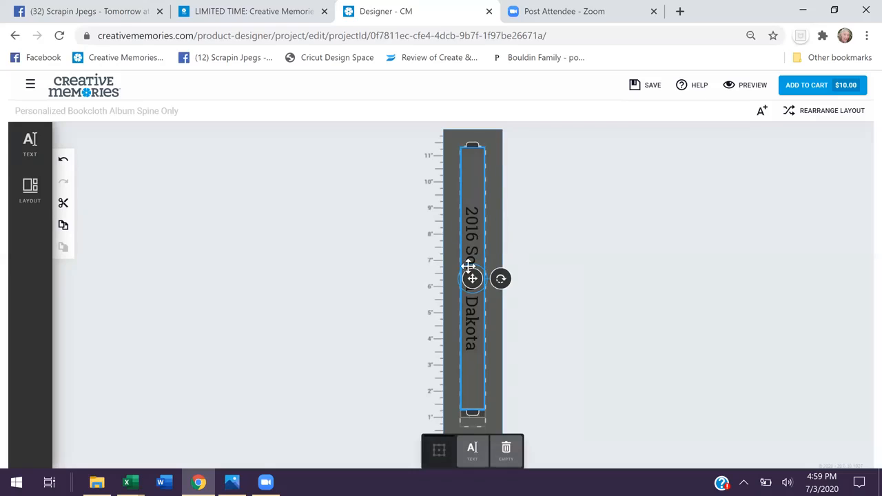
# Step: Fill the small text box at the spine's foot with "Vol.#1" and "May-June" on two lines and make it bold
pyautogui.click(474, 426)
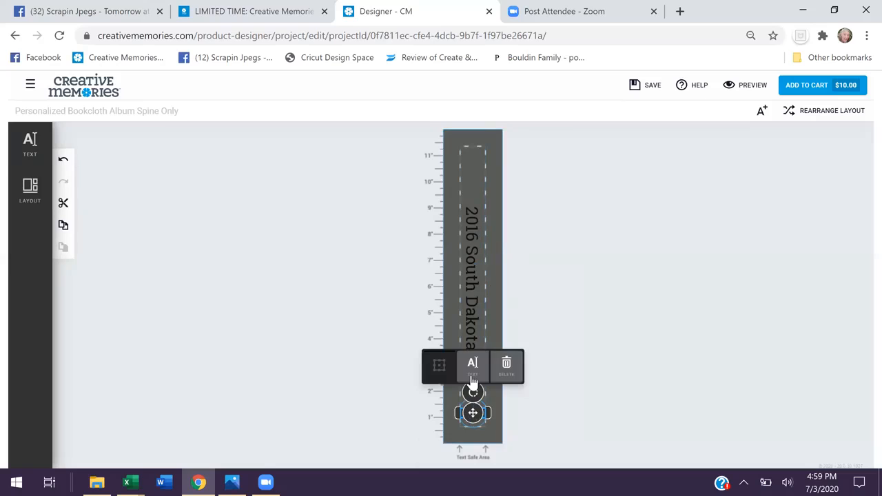
pyautogui.click(472, 364)
pyautogui.click(140, 187)
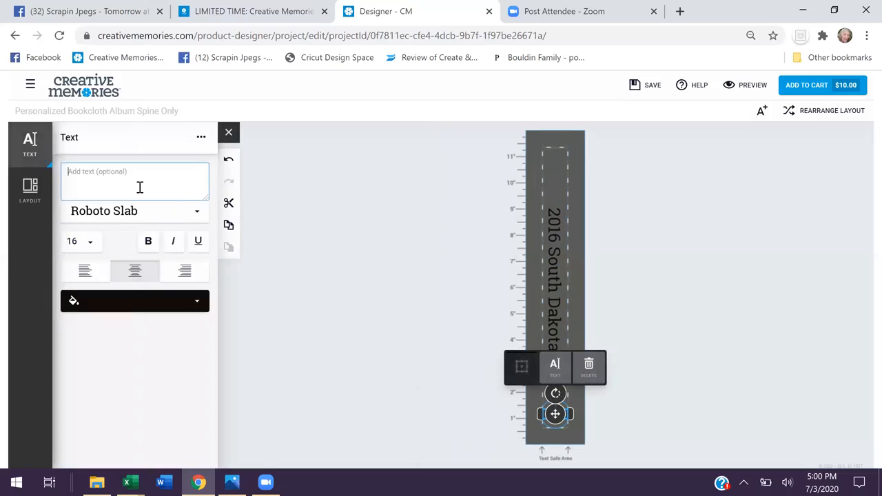
pyautogui.write('V')
pyautogui.write('-')
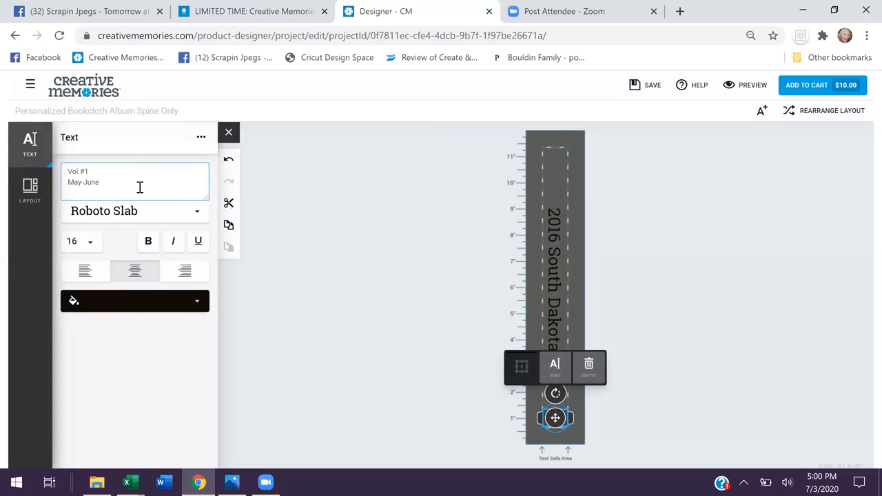
pyautogui.write('June')
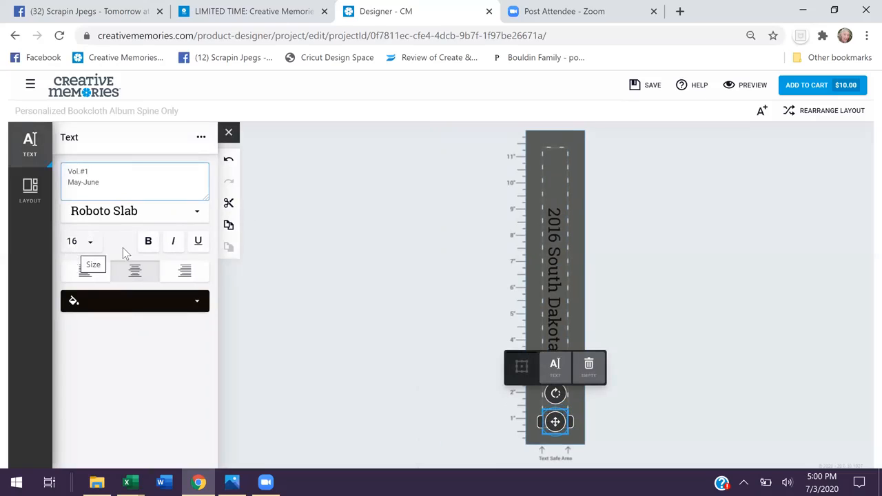
pyautogui.click(147, 246)
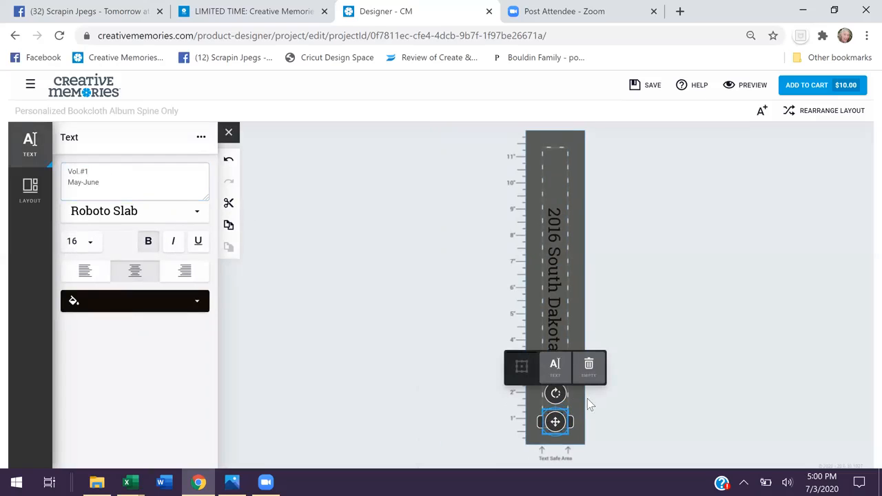
pyautogui.click(576, 412)
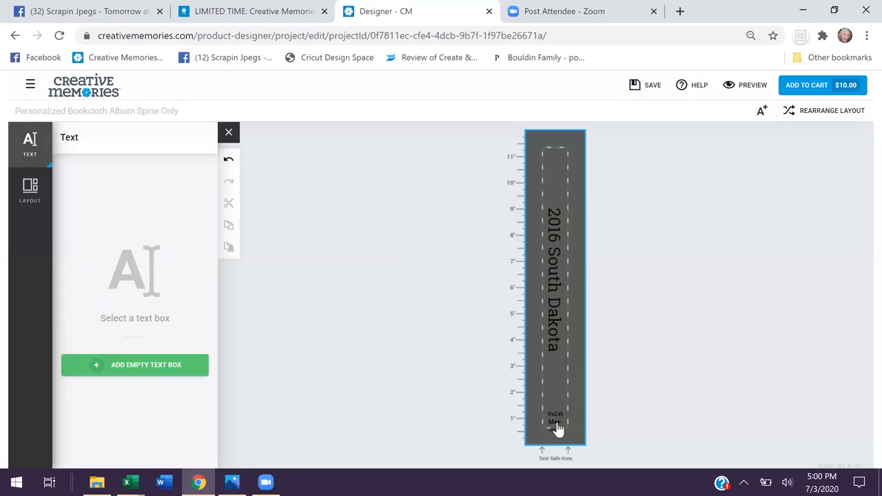
# Step: Widen the "Vol.#1 May-June" text box on both sides to the spine's full width
pyautogui.click(558, 424)
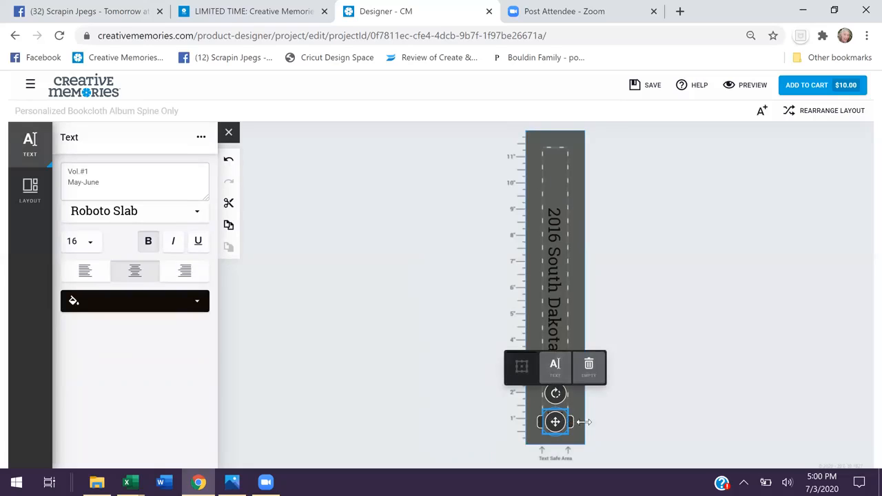
pyautogui.click(585, 421)
pyautogui.click(564, 422)
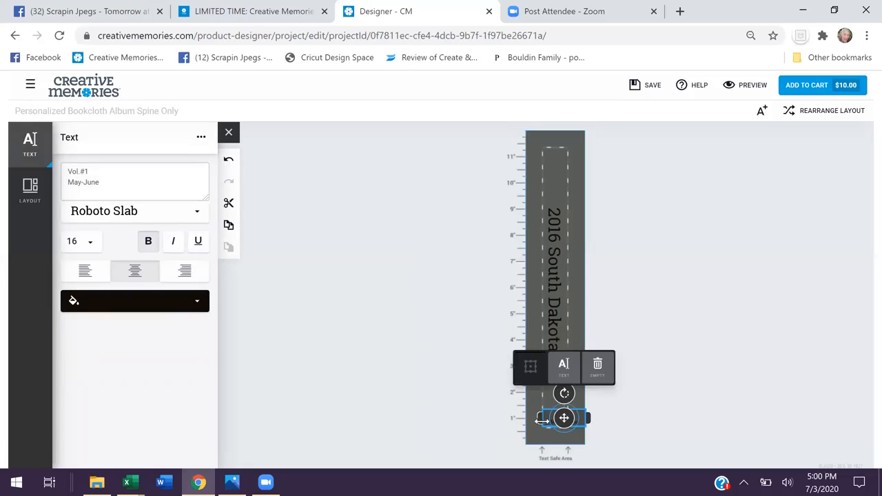
pyautogui.click(526, 423)
pyautogui.click(555, 419)
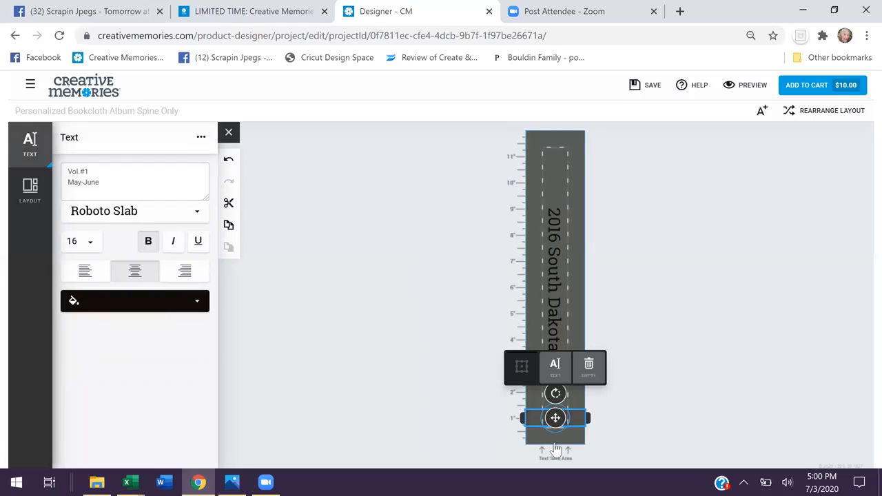
pyautogui.click(570, 404)
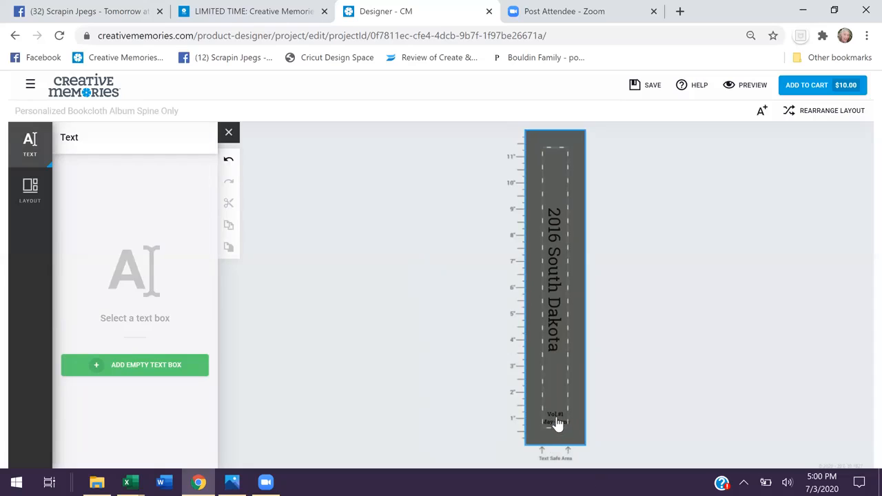
# Step: Preview the finished spine with its title and volume text, and return to editing
pyautogui.click(753, 85)
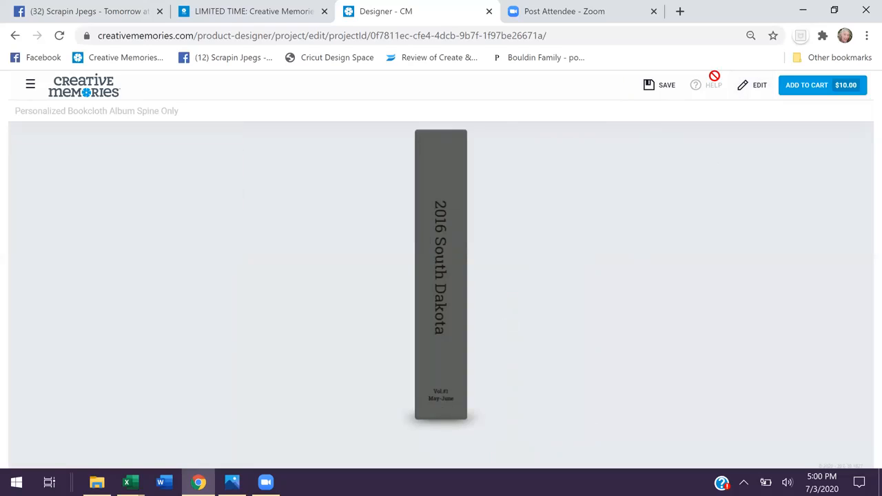
pyautogui.click(746, 86)
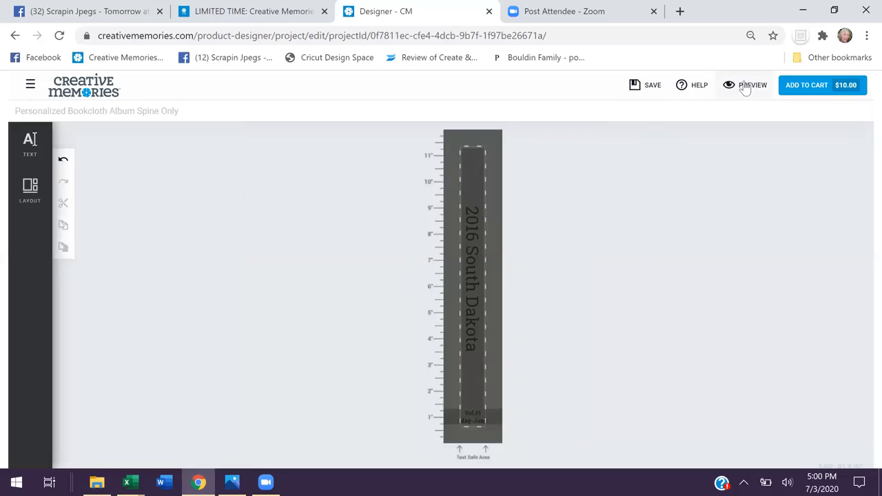
pyautogui.click(473, 297)
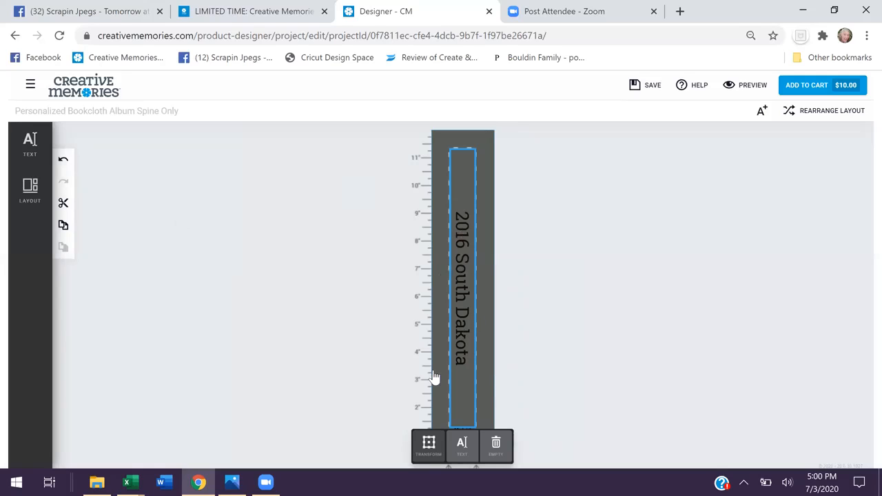
pyautogui.click(442, 334)
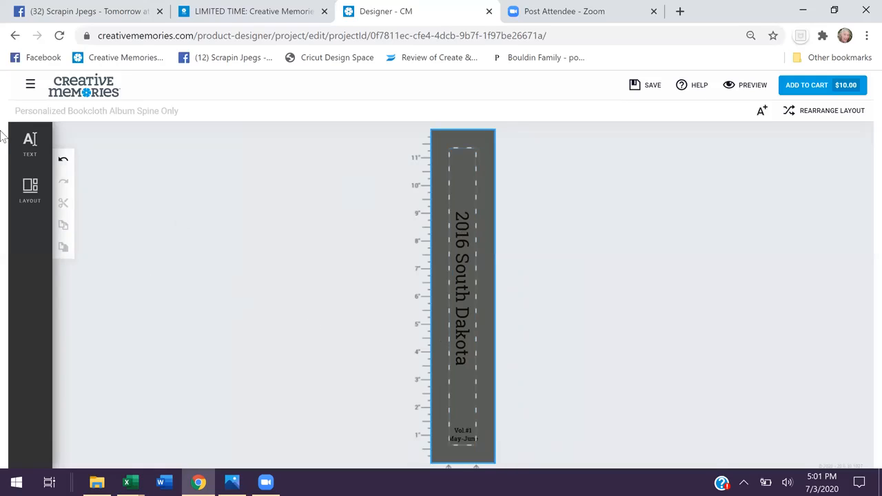
# Step: Add an empty vertical text box and shift it to the left edge of the spine's text safe area
pyautogui.click(29, 143)
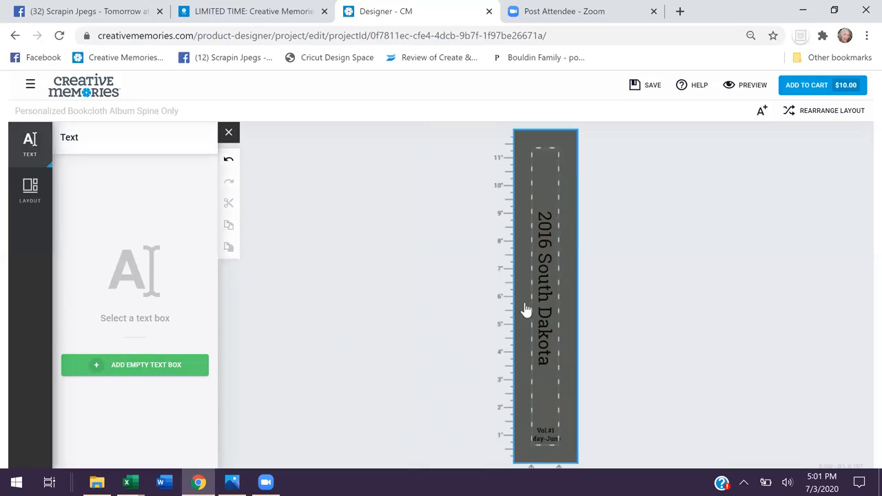
pyautogui.click(142, 368)
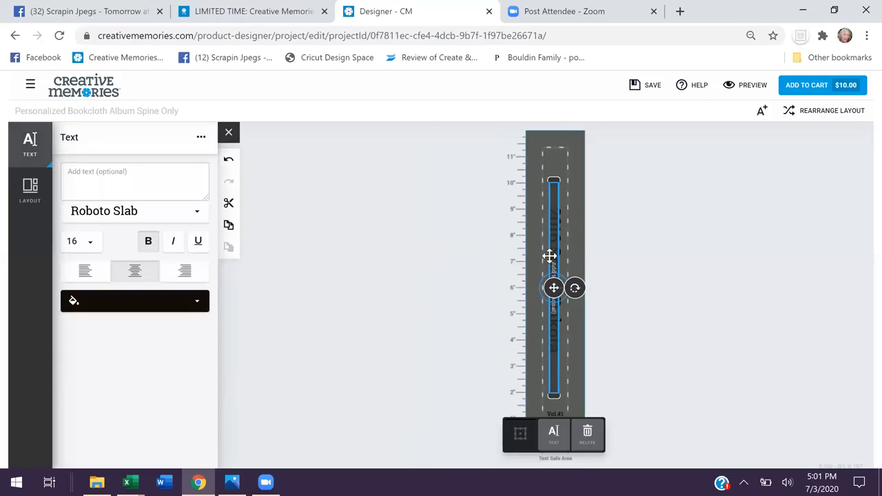
pyautogui.moveTo(549, 289)
pyautogui.mouseDown()
pyautogui.moveTo(553, 237)
pyautogui.moveTo(544, 280)
pyautogui.moveTo(535, 282)
pyautogui.moveTo(547, 279)
pyautogui.mouseUp()
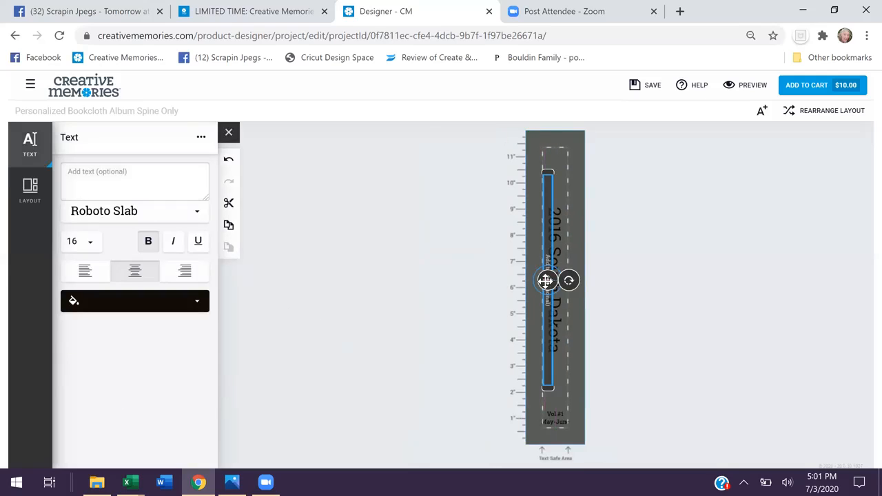
# Step: Enter "Black hills & Mount Rushmore" in the new text box, correcting the spelling of "Blackhills" to "Black hills"
pyautogui.click(138, 189)
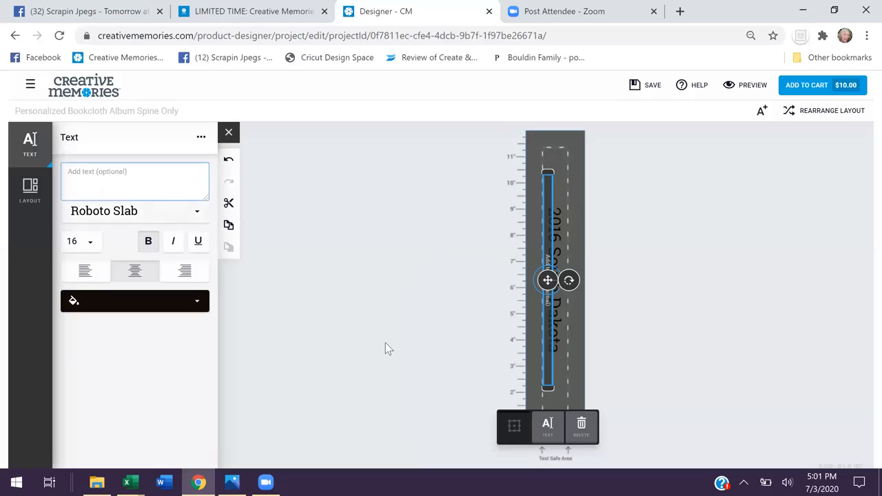
pyautogui.click(548, 423)
pyautogui.click(464, 424)
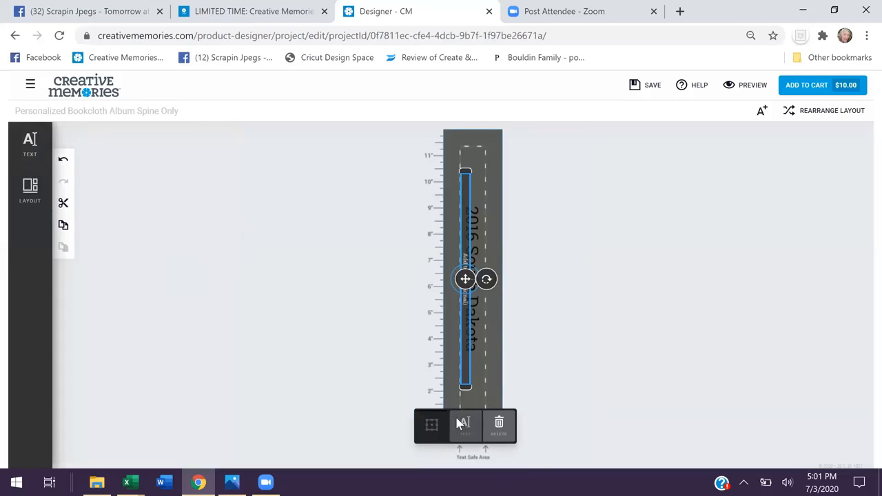
pyautogui.click(146, 184)
pyautogui.write('B')
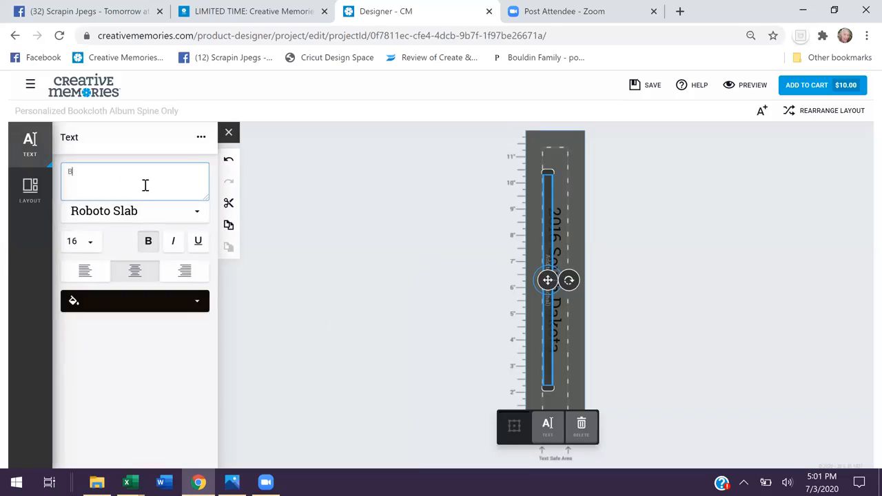
pyautogui.write('lackhills & Mount Rushmore')
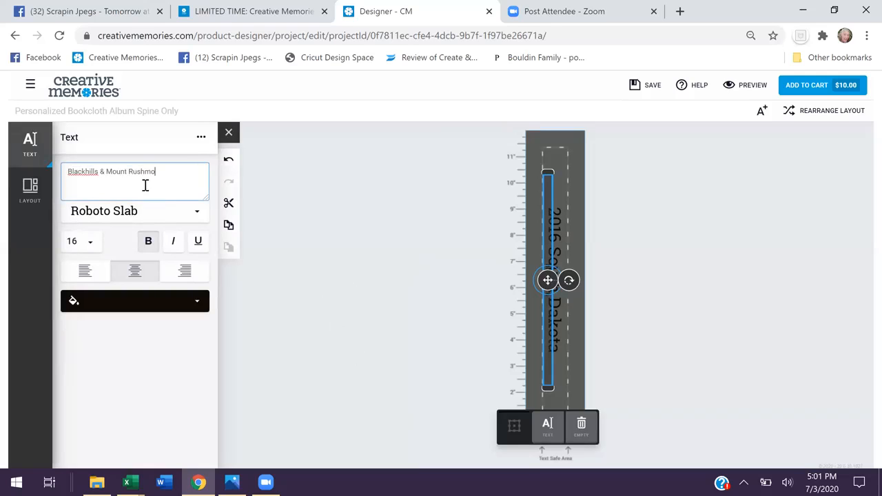
pyautogui.rightClick(82, 174)
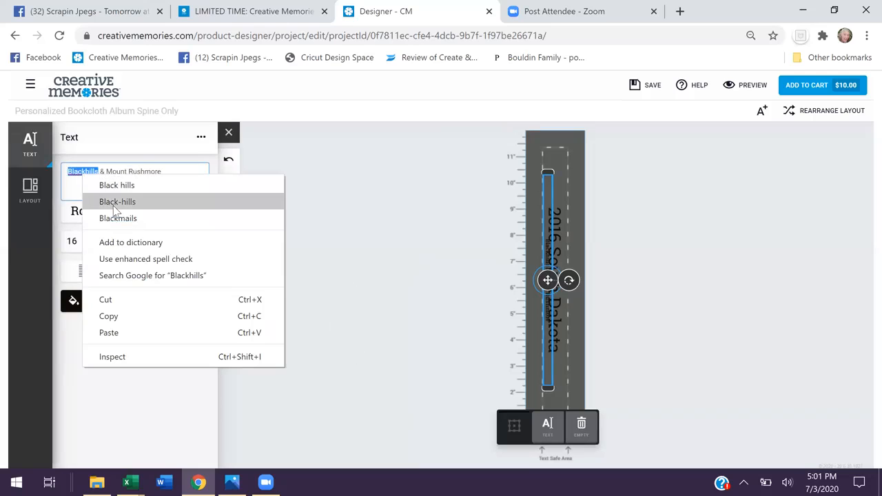
pyautogui.click(108, 186)
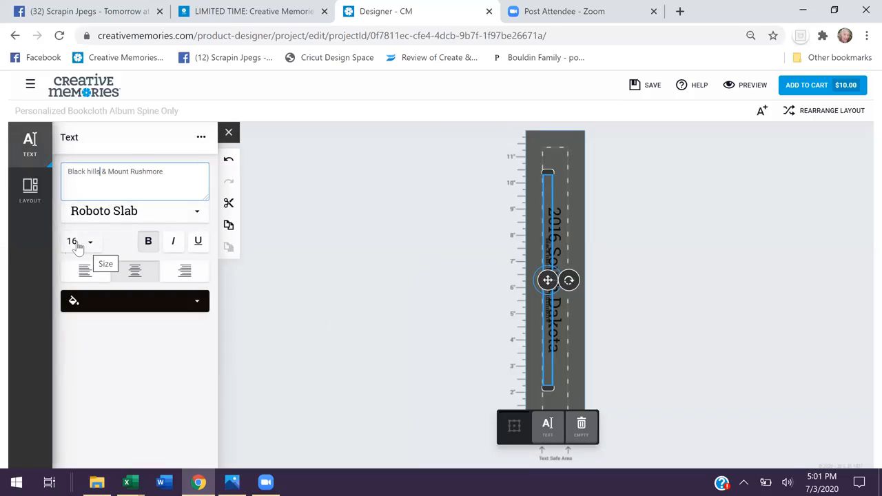
# Step: Set the "Black hills & Mount Rushmore" text to the Airplanes in the Night font at size 20
pyautogui.click(101, 219)
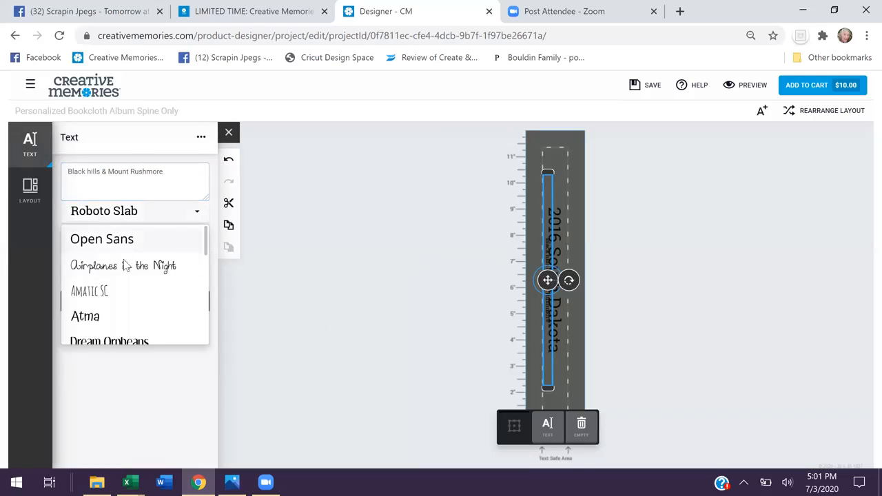
pyautogui.click(126, 265)
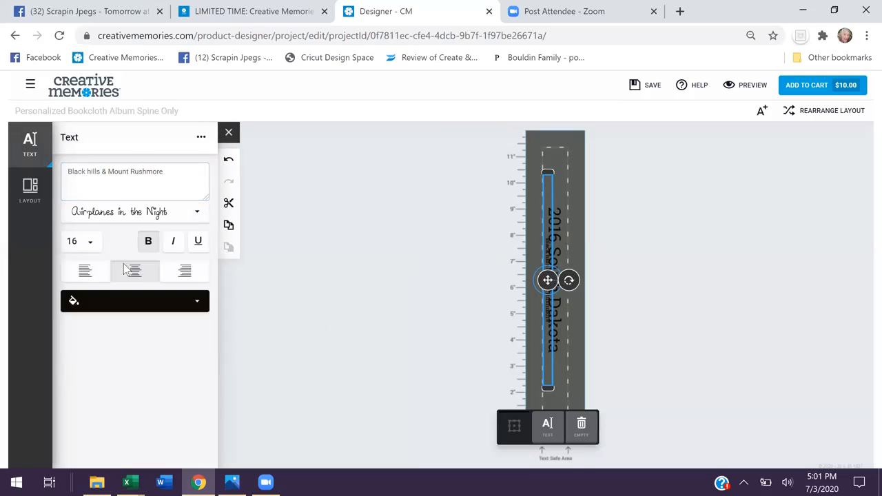
pyautogui.click(89, 243)
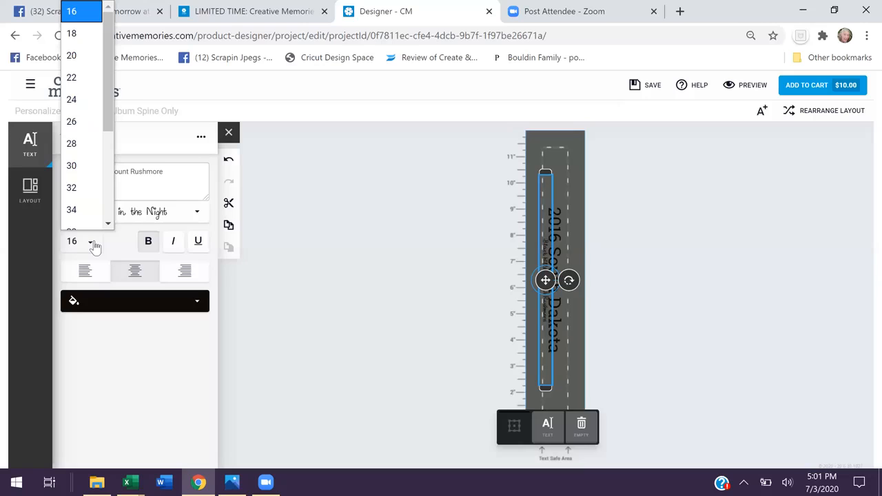
pyautogui.click(73, 41)
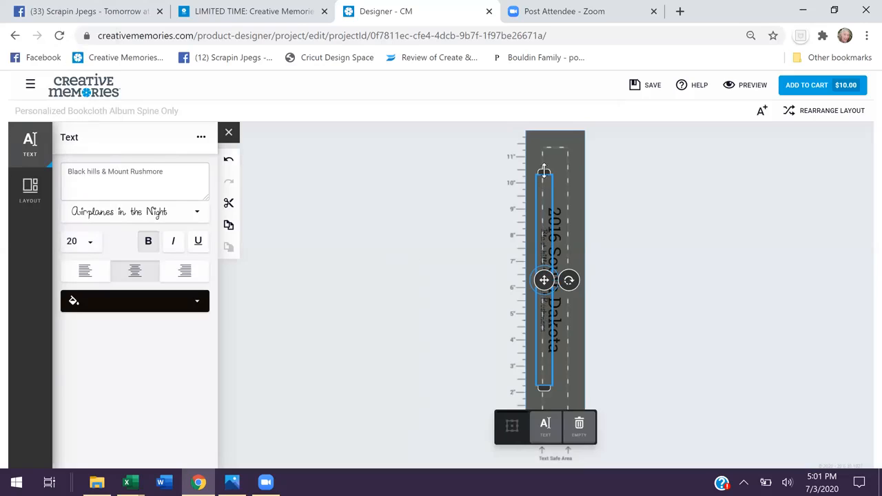
# Step: Stretch the "Black hills & Mount Rushmore" text box from the safe area's upper end down to about the 1.2-inch mark
pyautogui.moveTo(543, 170); pyautogui.dragTo(544, 146)
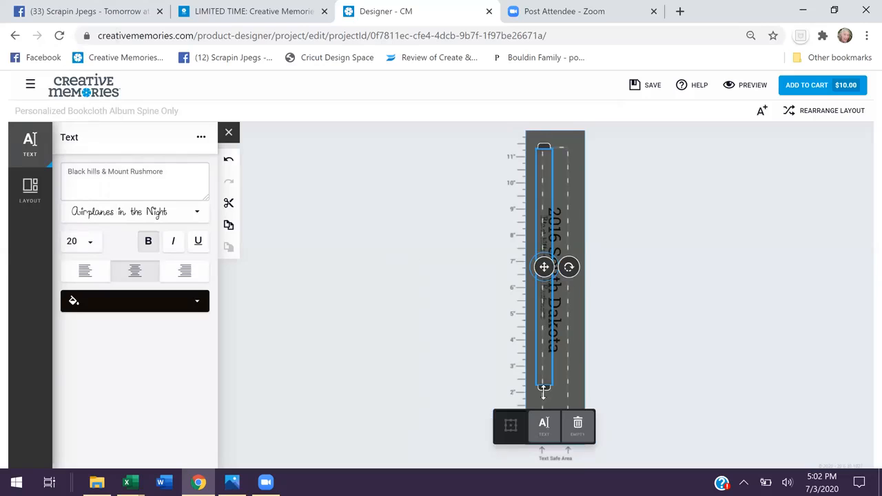
pyautogui.moveTo(545, 400); pyautogui.dragTo(551, 422)
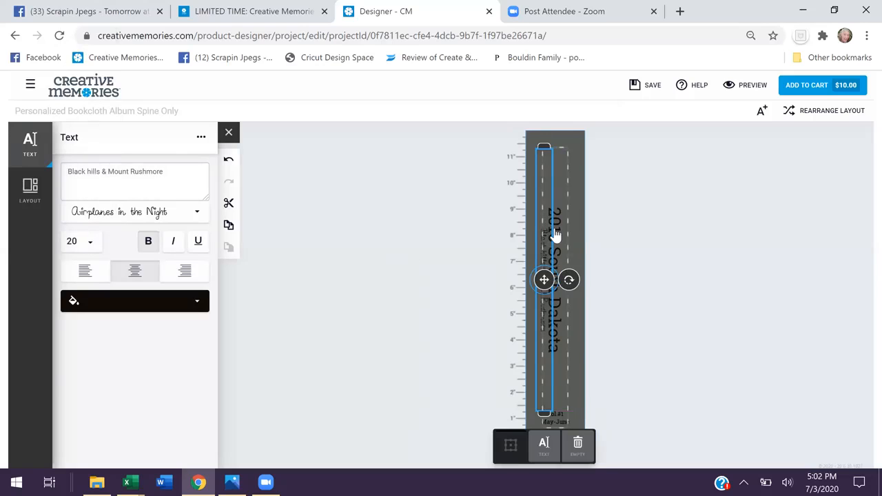
pyautogui.click(570, 351)
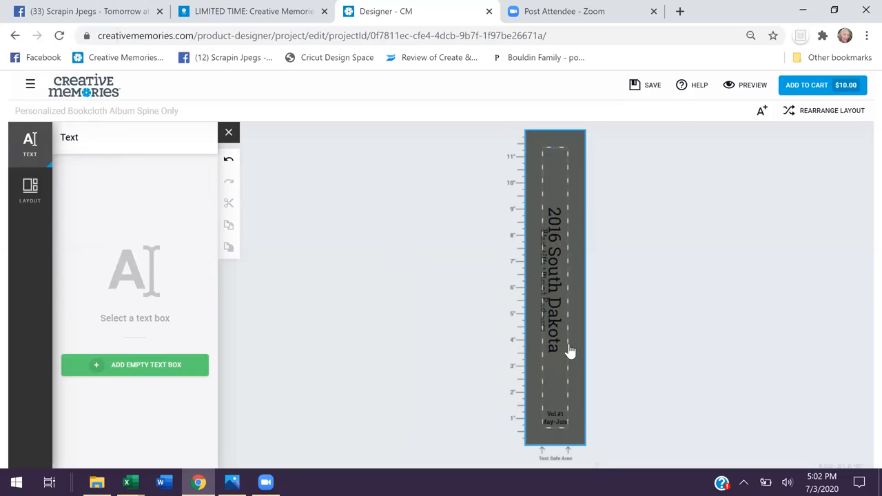
# Step: Preview the spine and shift the "2016 South Dakota" text box right, onto the right edge of the text safe area
pyautogui.click(747, 88)
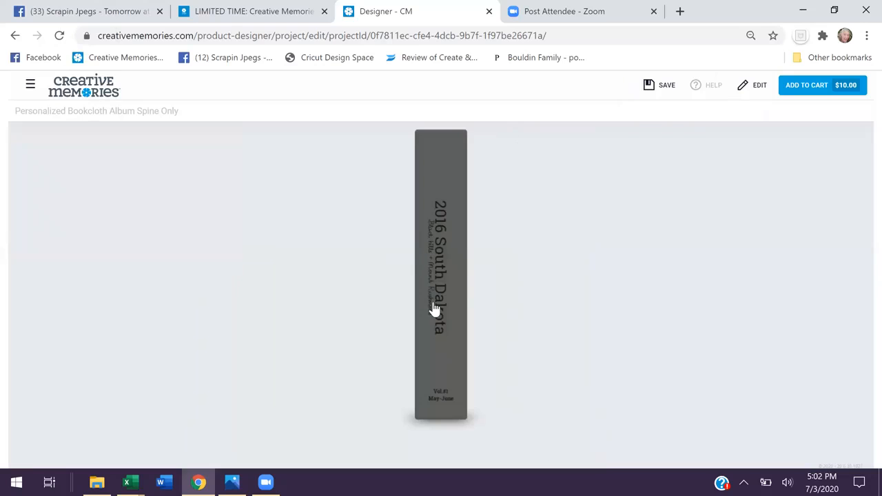
pyautogui.click(751, 89)
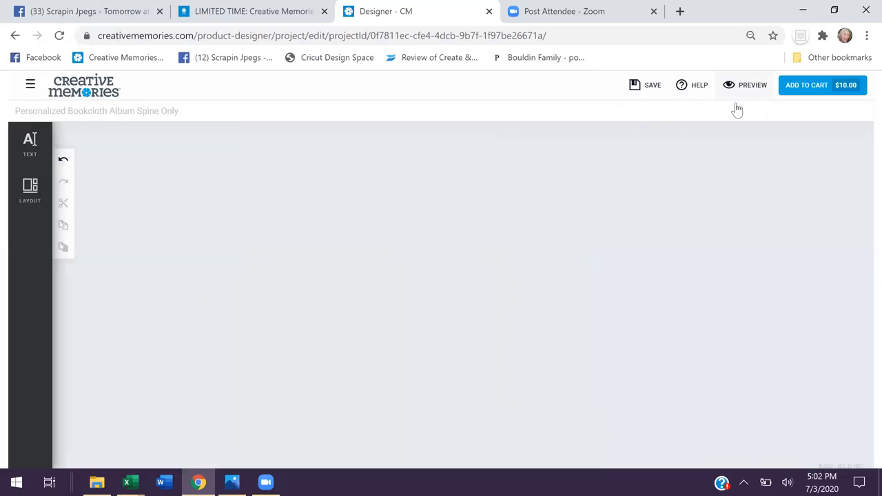
pyautogui.click(476, 276)
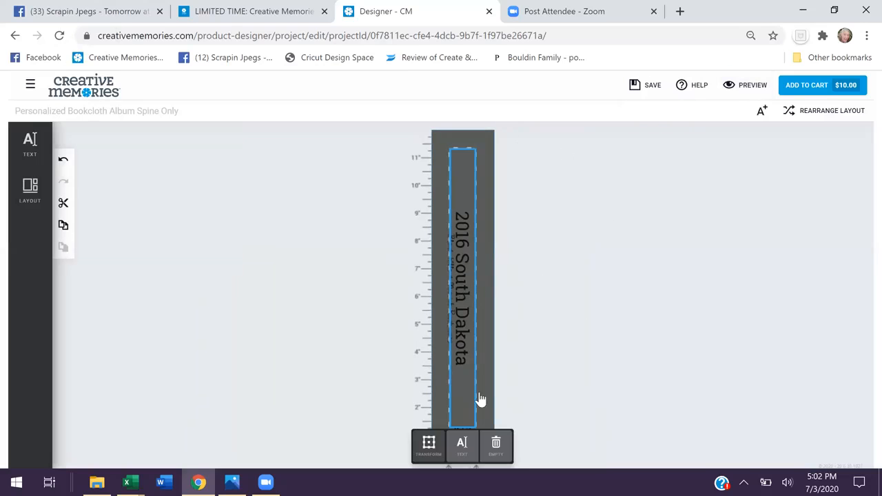
pyautogui.click(429, 443)
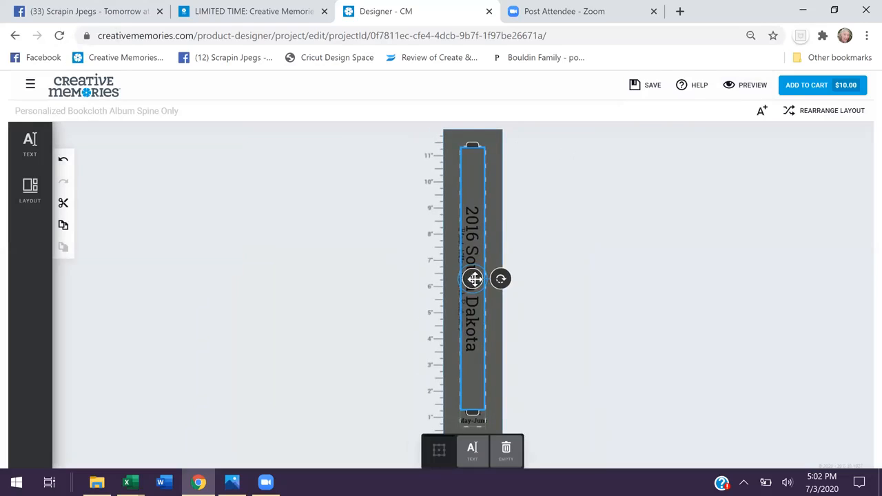
pyautogui.moveTo(475, 279); pyautogui.dragTo(483, 279)
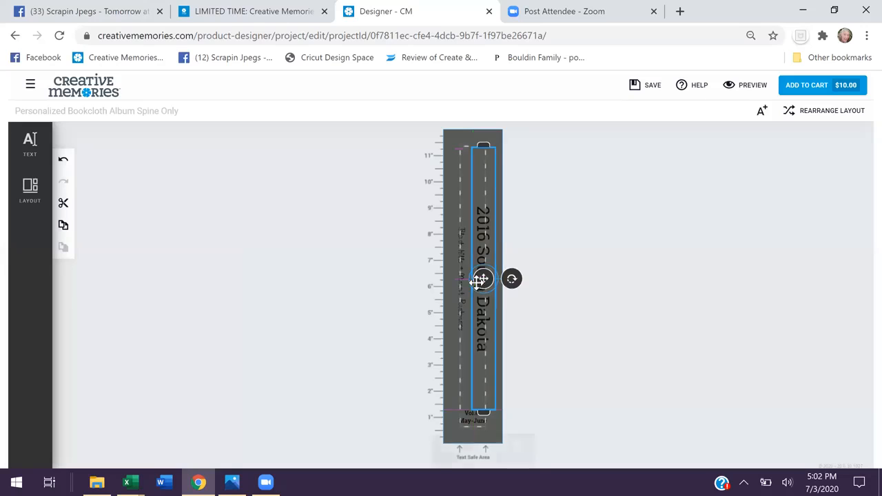
# Step: Nudge the "Black hills & Mount Rushmore" text box slightly right and preview the spine
pyautogui.click(462, 293)
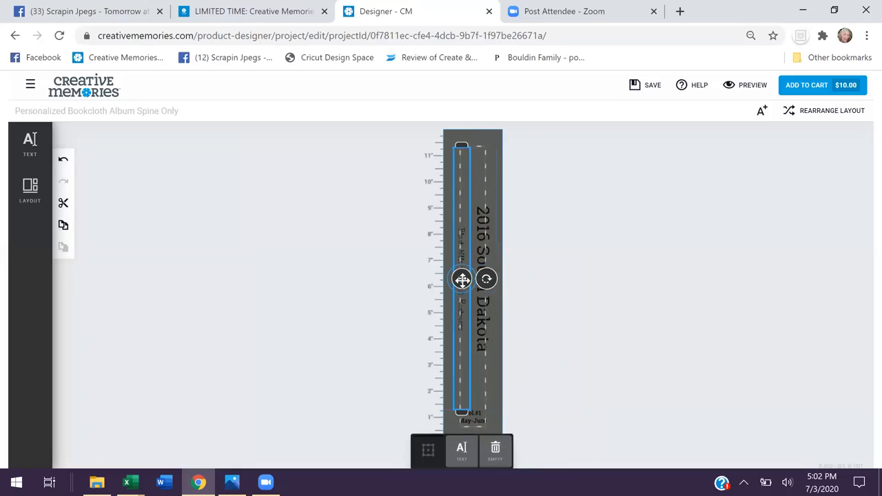
pyautogui.moveTo(463, 278); pyautogui.dragTo(466, 279)
pyautogui.click(743, 84)
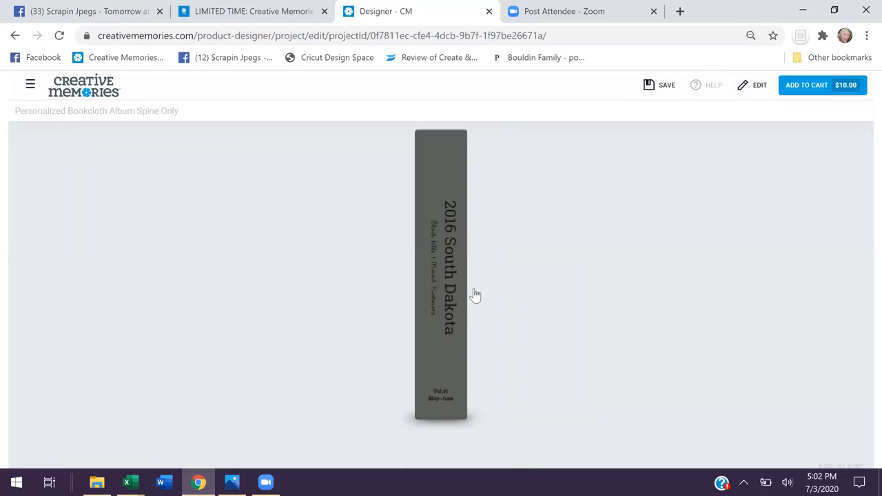
# Step: Save the 2016 South Dakota spine, approve it for print and add one to the shopping cart
pyautogui.click(666, 86)
pyautogui.click(810, 89)
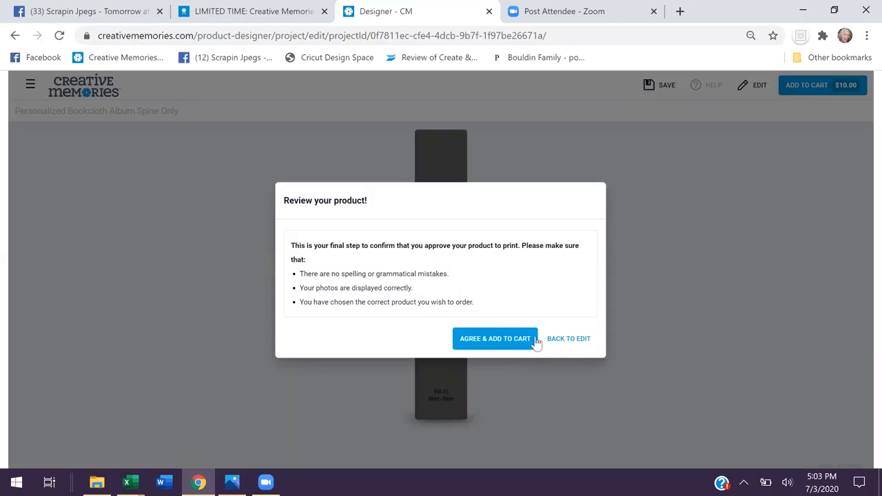
pyautogui.click(514, 341)
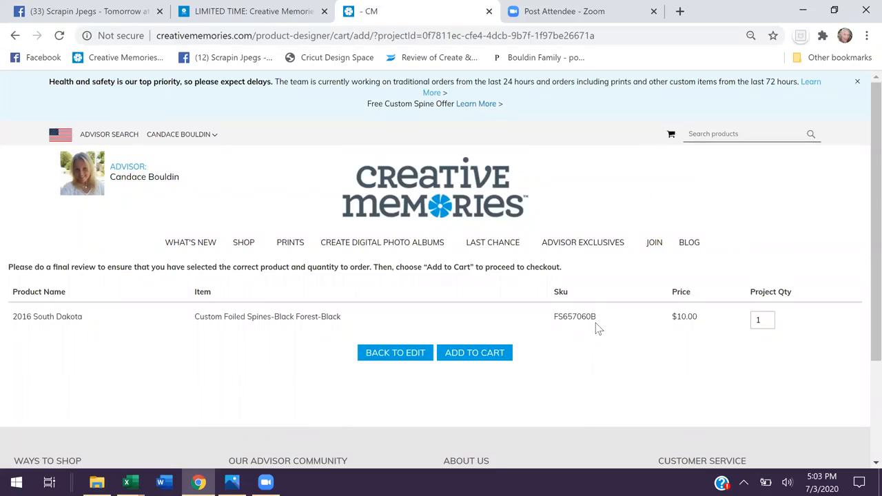
pyautogui.click(481, 355)
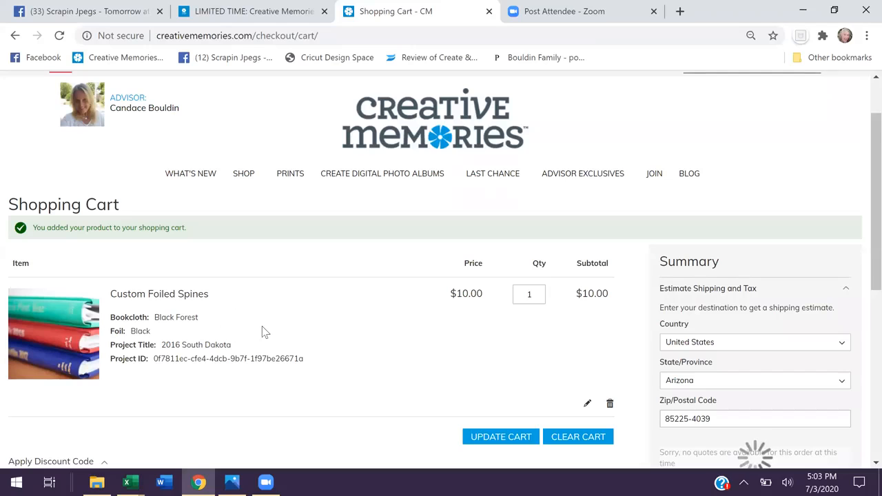
# Step: Try to apply the discount code SPINEUS to the shopping cart
pyautogui.scroll(-3, 262, 326)
pyautogui.click(89, 275)
pyautogui.click(43, 305)
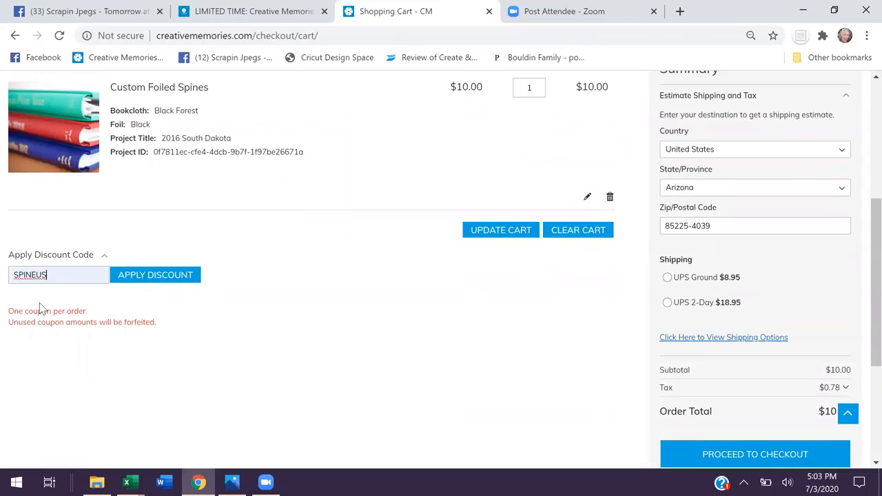
pyautogui.click(131, 280)
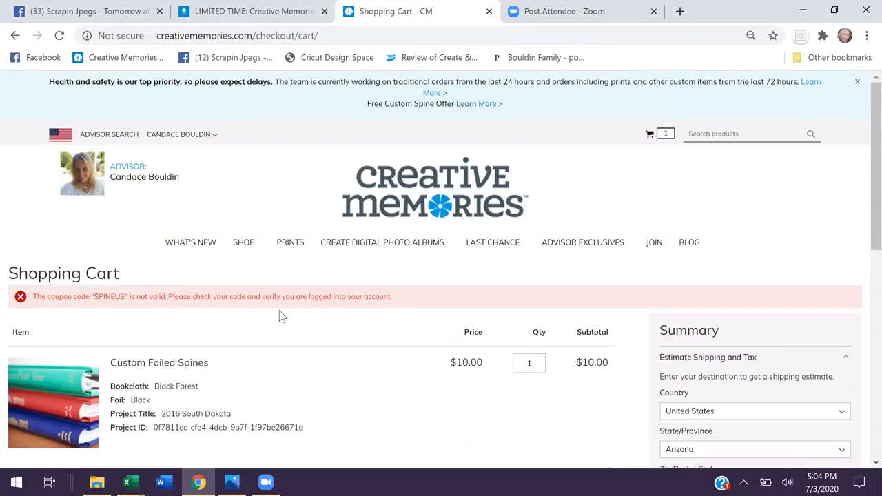
# Step: Open the My Custom Products list in the customer account
pyautogui.scroll(-2, 276, 310)
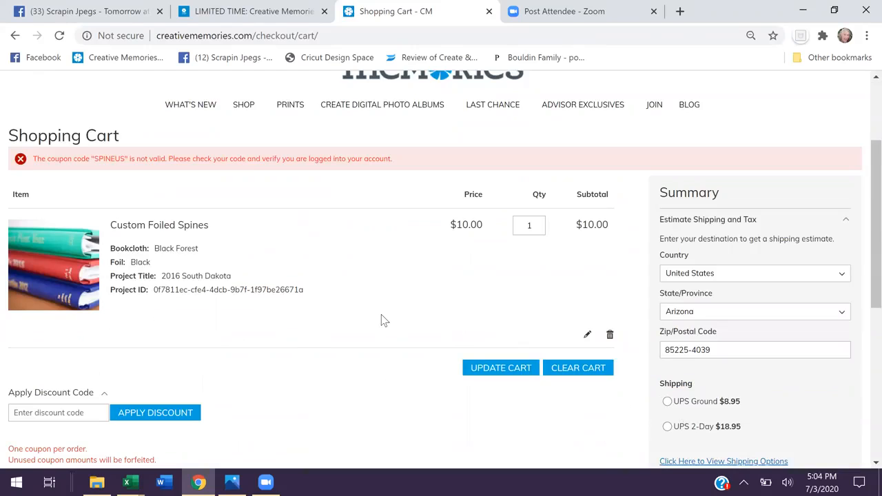
pyautogui.scroll(2, 384, 320)
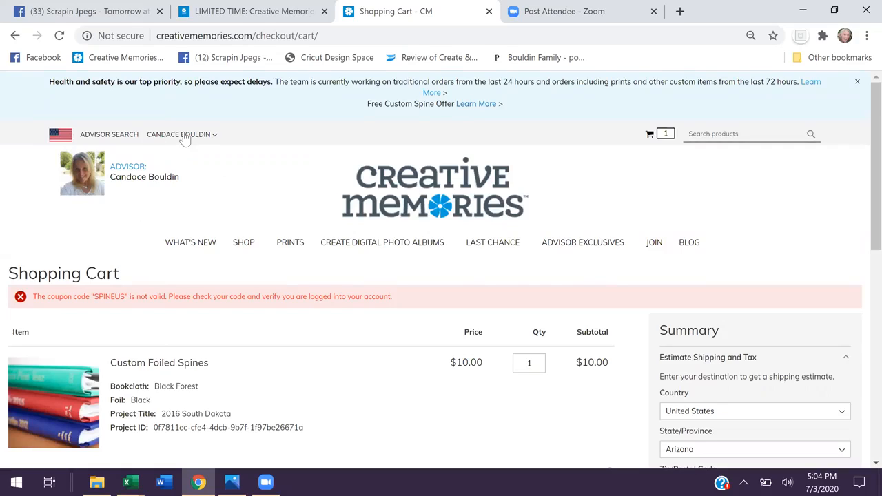
pyautogui.click(215, 135)
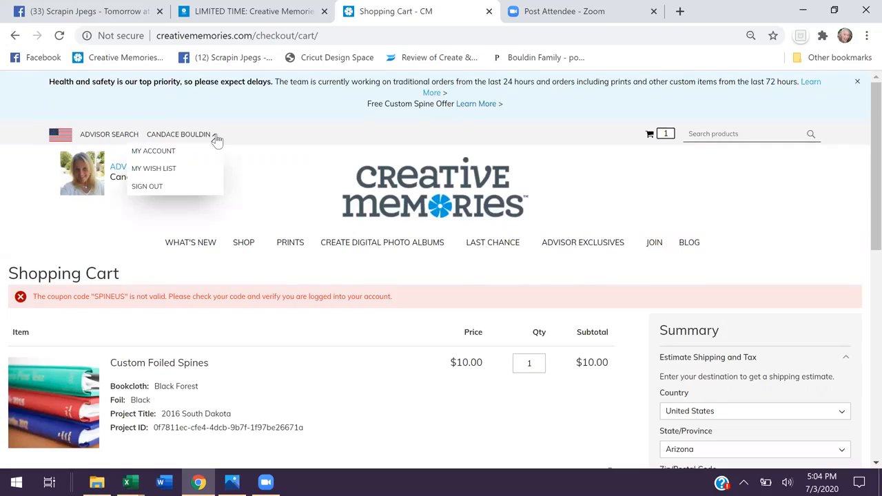
pyautogui.click(158, 151)
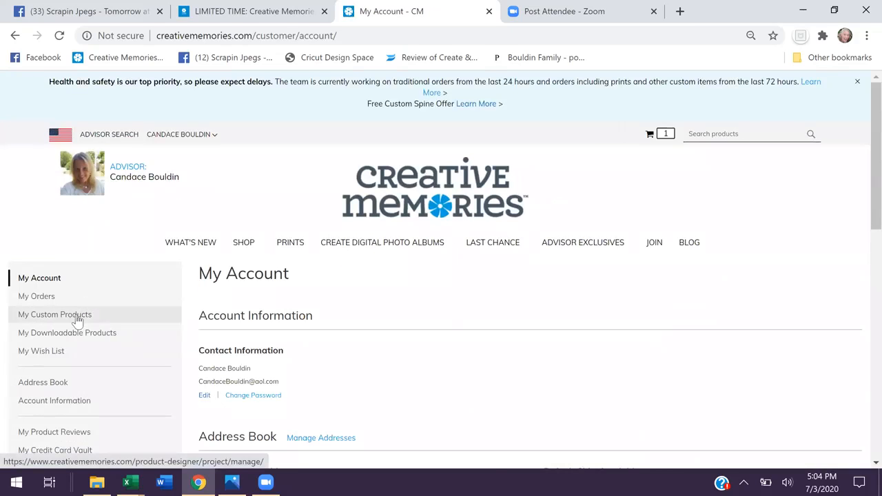
pyautogui.click(75, 316)
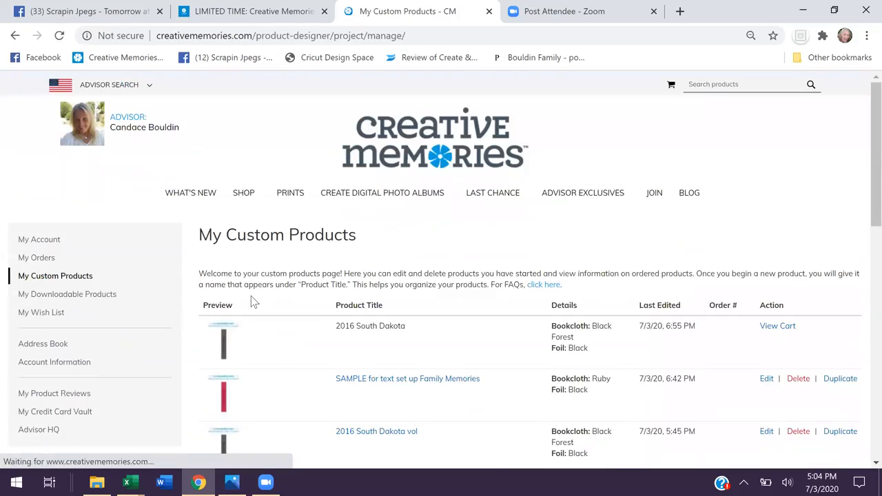
# Step: Look through the saved custom spine projects, their previews and the actions offered for each
pyautogui.scroll(-3, 310, 283)
pyautogui.scroll(-4, 312, 279)
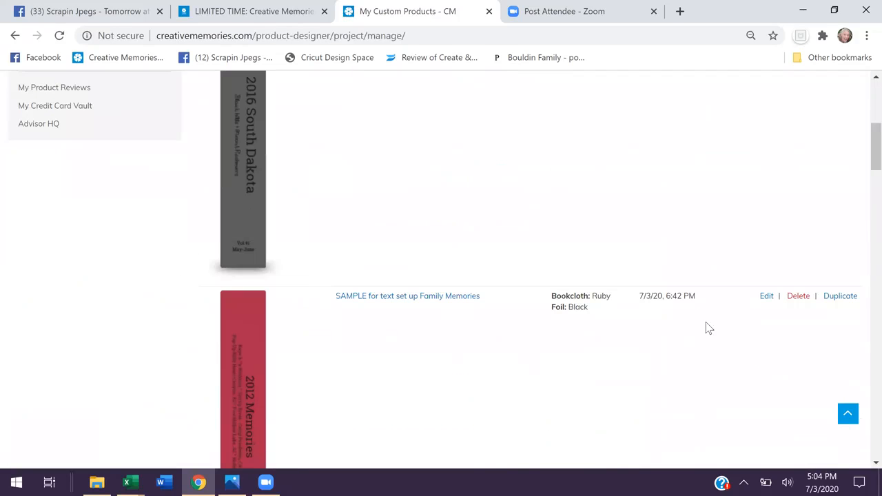
pyautogui.scroll(4, 479, 346)
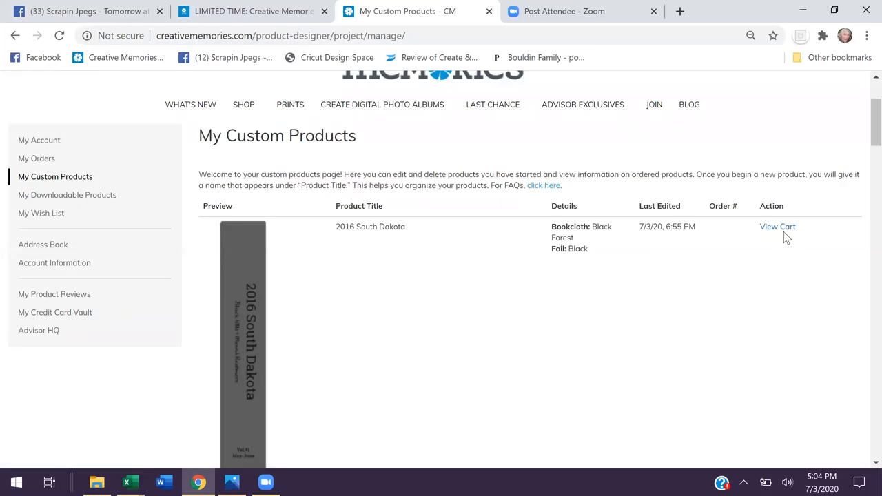
pyautogui.scroll(-2, 751, 249)
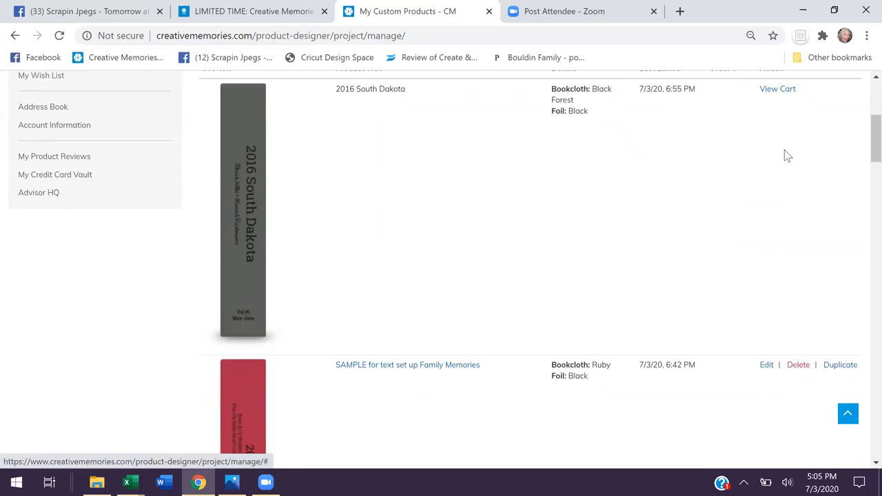
pyautogui.scroll(1, 772, 157)
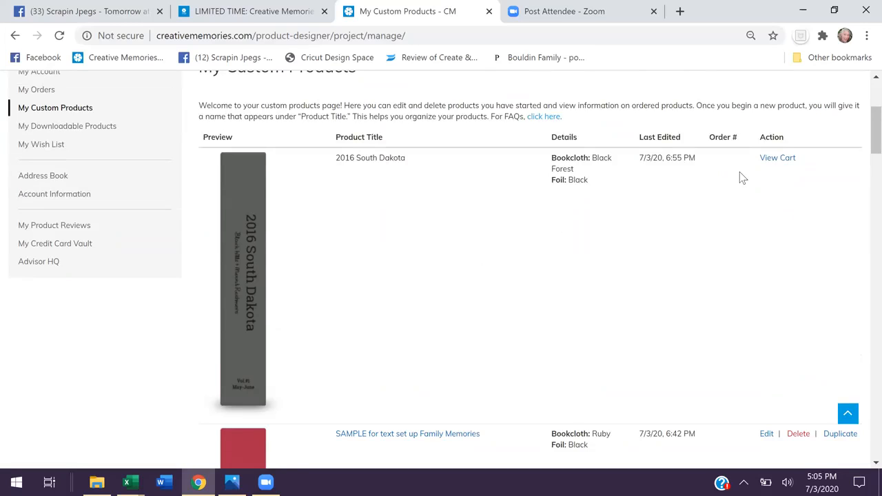
pyautogui.scroll(-3, 741, 177)
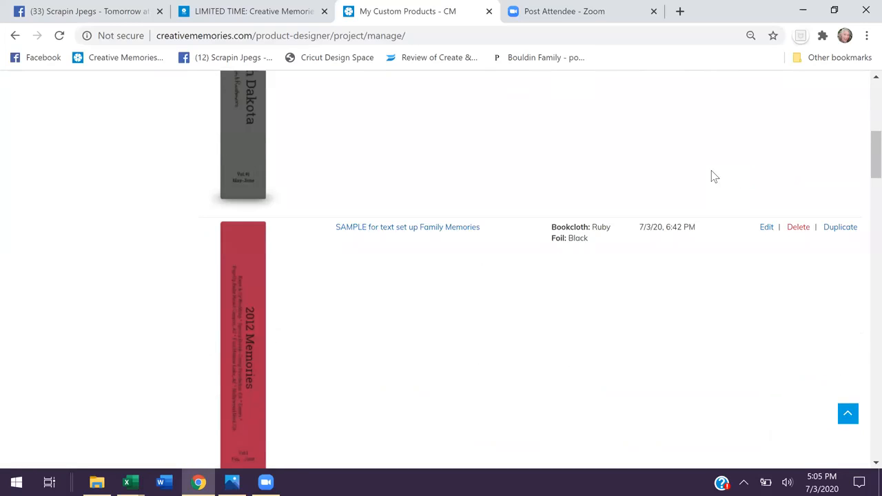
pyautogui.scroll(-1, 711, 177)
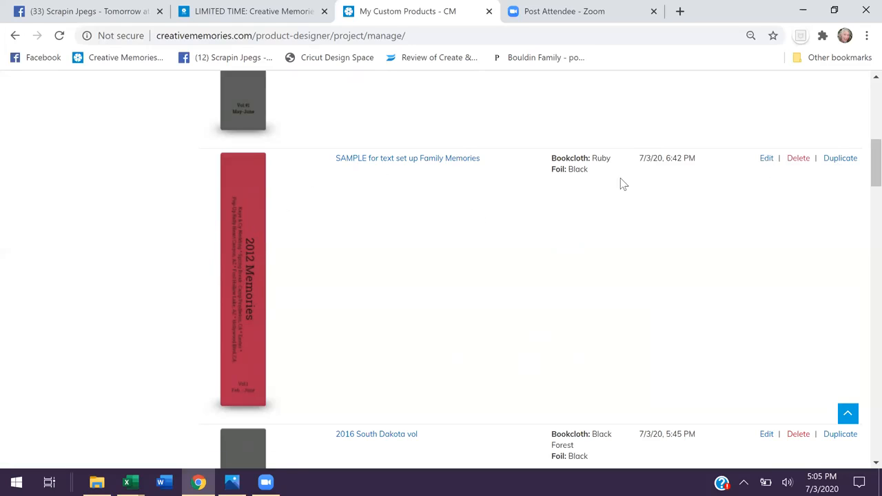
# Step: Open the Ruby "SAMPLE for text set up Family Memories" spine, preview and approve it, and add one to the shopping cart
pyautogui.click(768, 162)
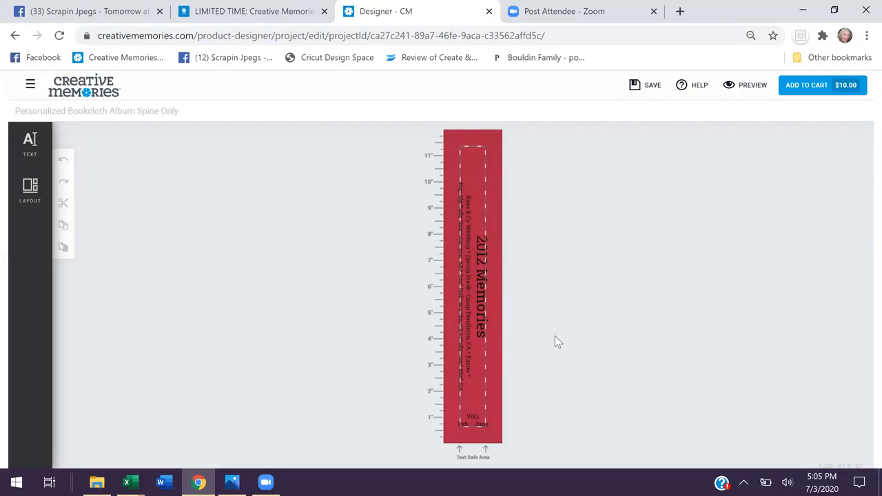
pyautogui.click(747, 85)
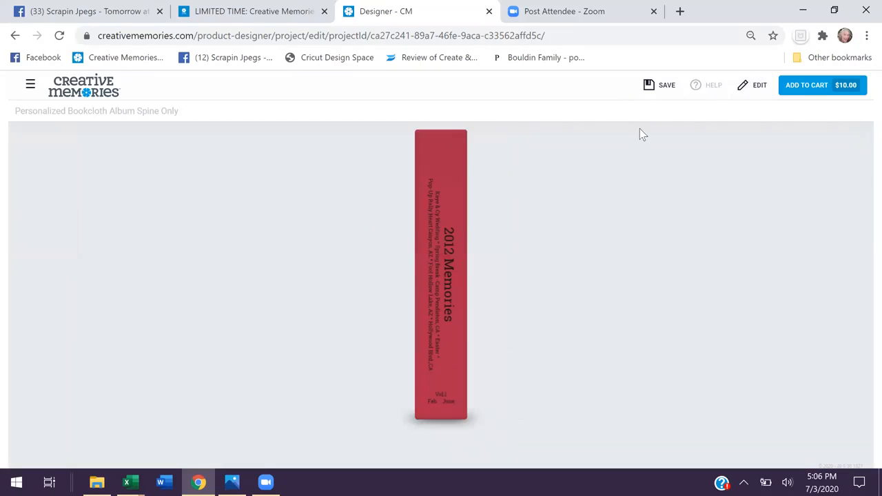
pyautogui.click(802, 88)
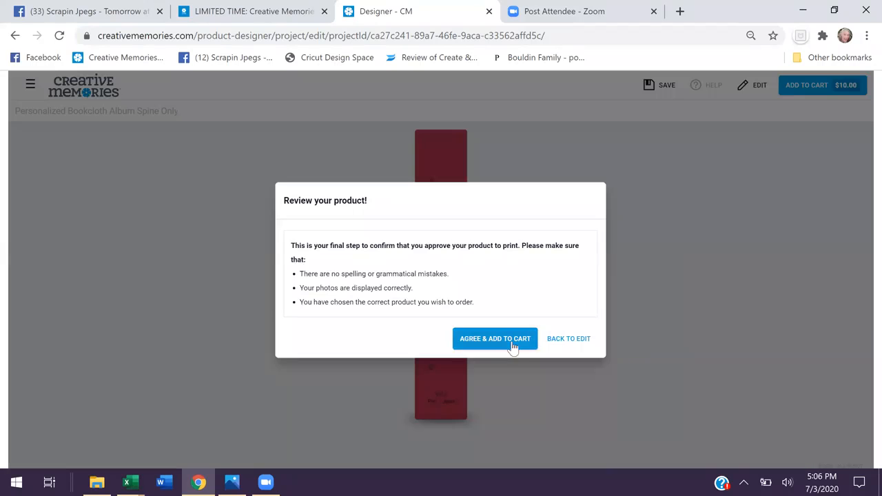
pyautogui.click(477, 341)
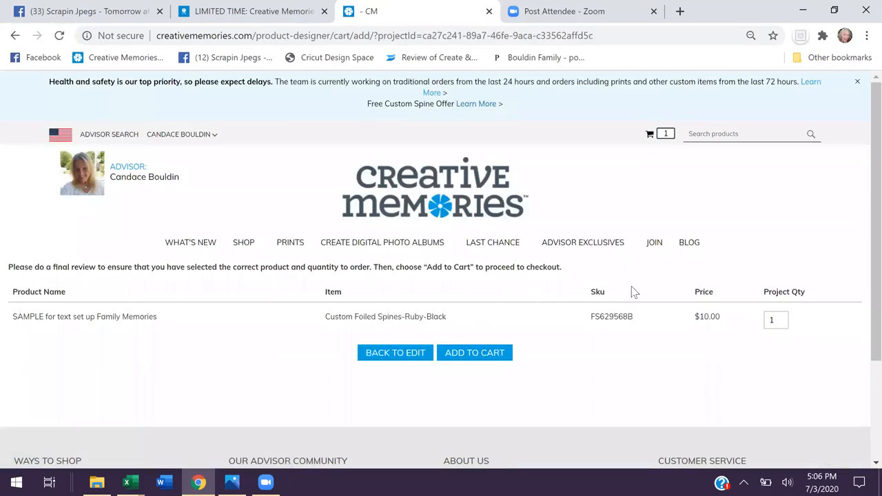
pyautogui.click(481, 359)
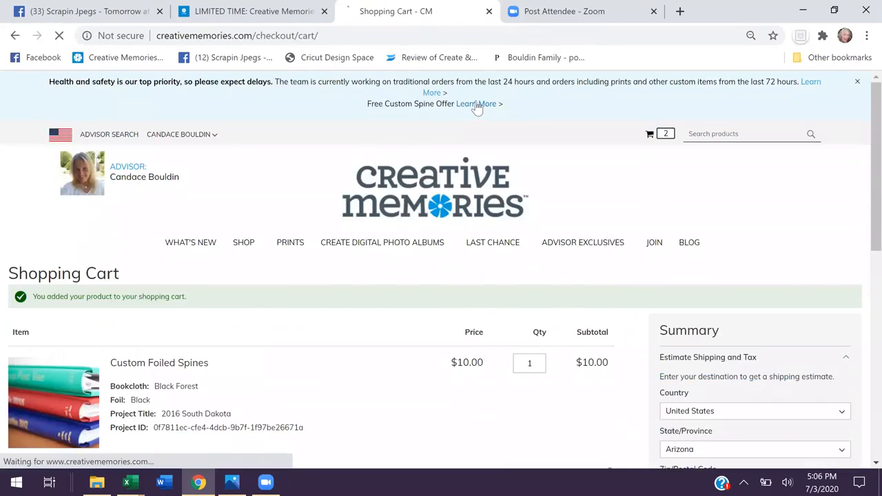
# Step: Open the Free Custom Spine Offer details and view the promotion's dates, conditions and code
pyautogui.click(476, 104)
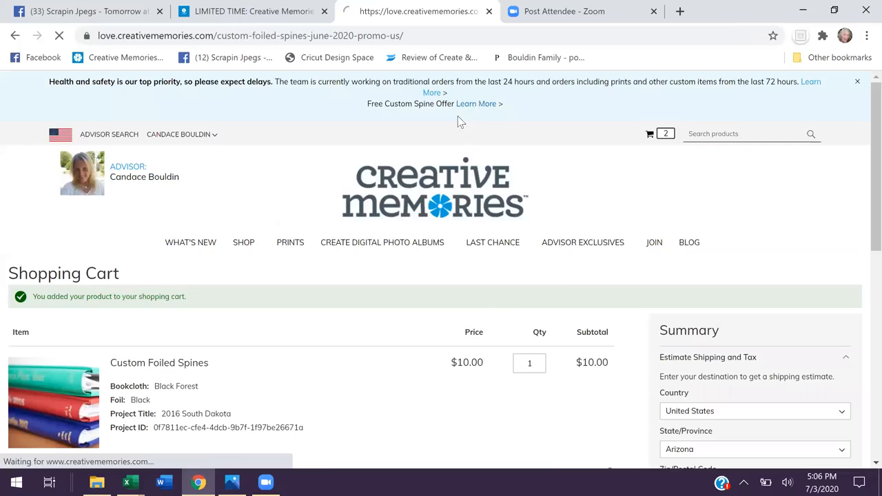
pyautogui.scroll(-2, 386, 226)
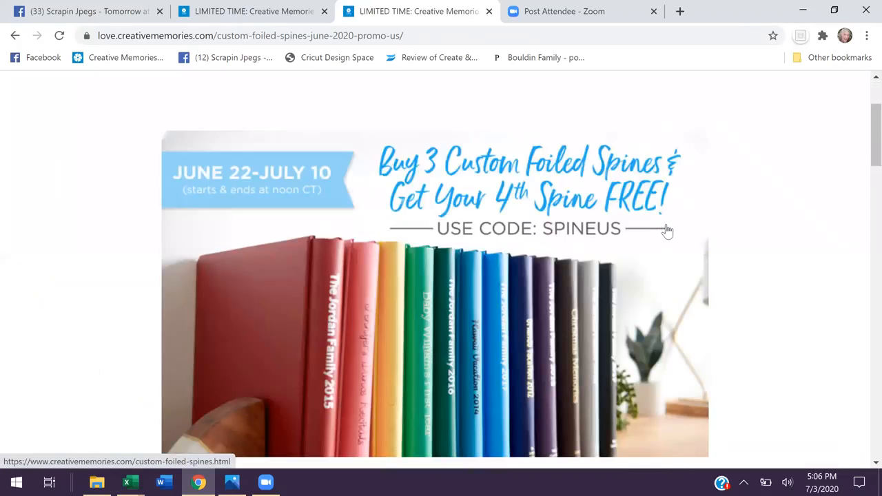